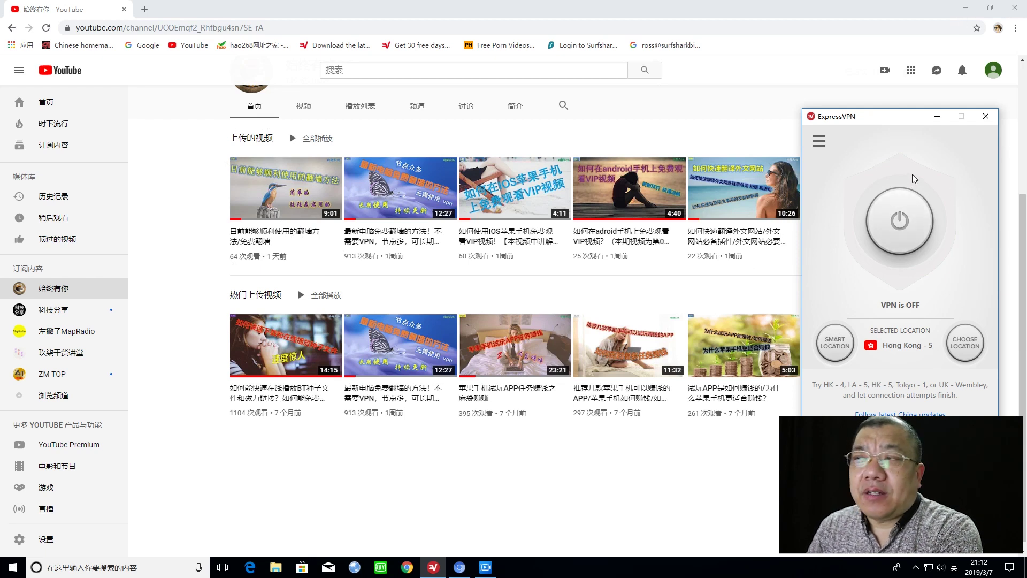
pyautogui.click(968, 9)
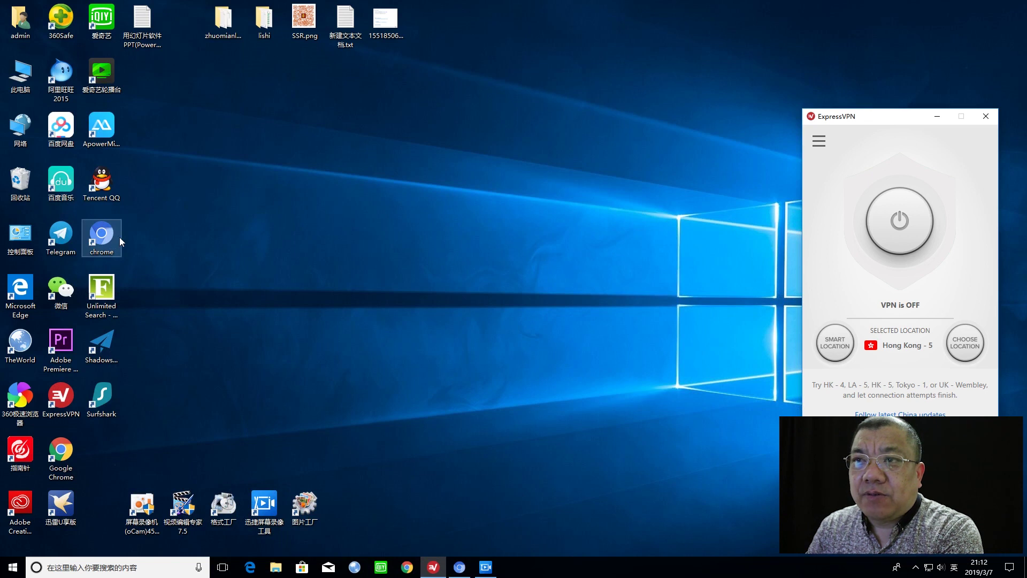
pyautogui.doubleClick(96, 239)
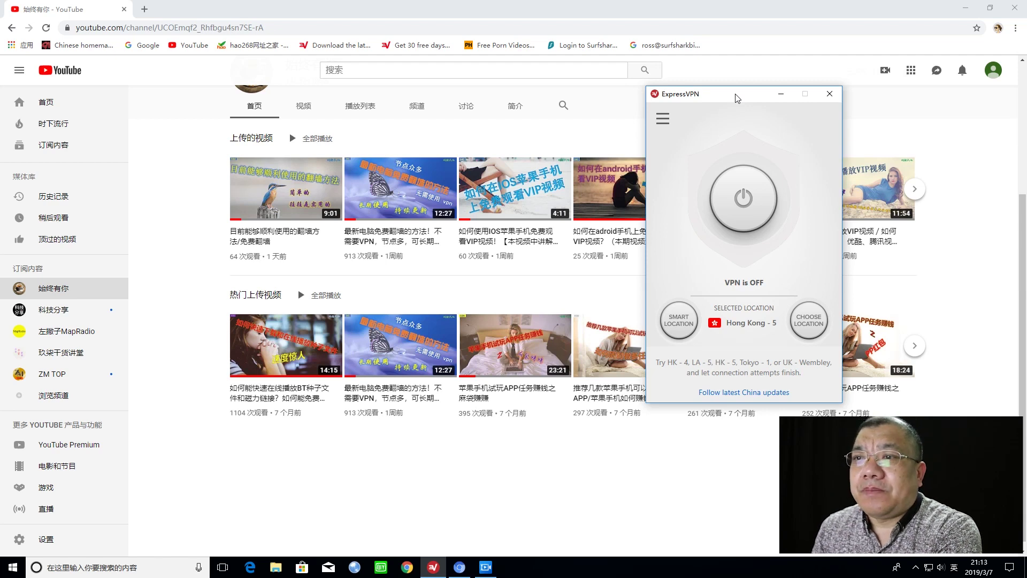
pyautogui.press('super+d')
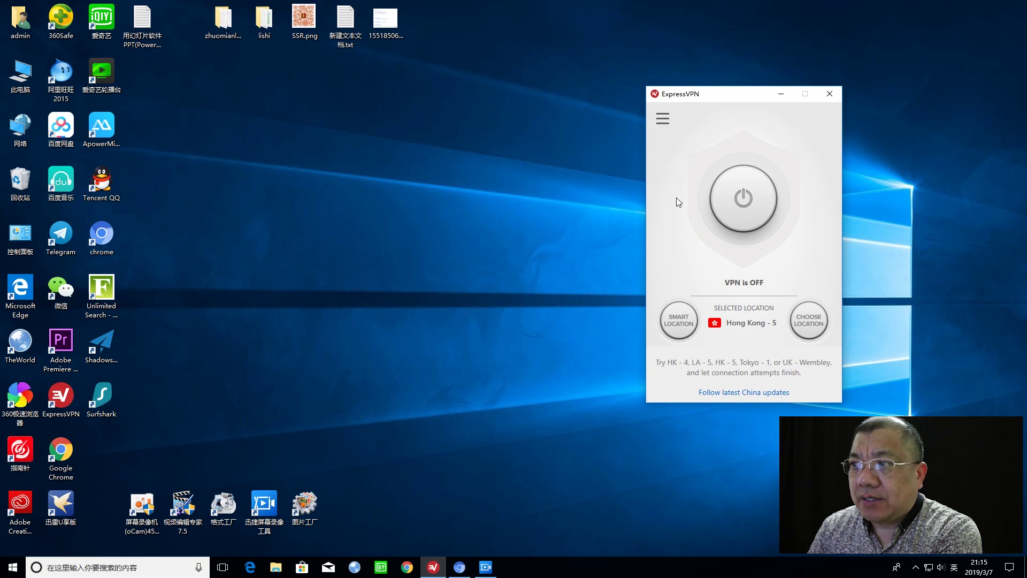
# Enable managing the connection on a per-app basis in the ExpressVPN options and open the split tunneling settings
pyautogui.moveTo(745, 92); pyautogui.dragTo(552, 109)
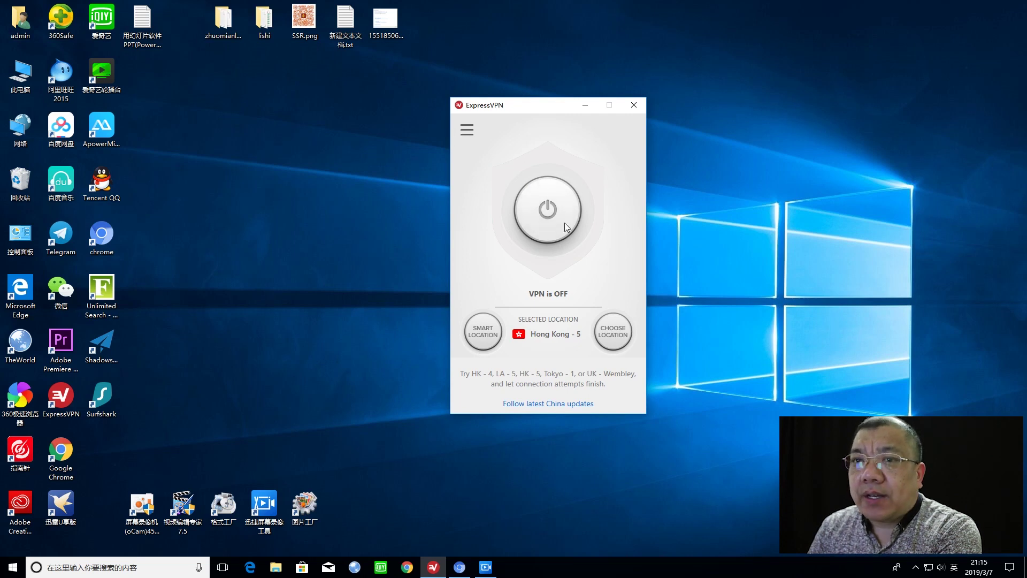
pyautogui.click(467, 130)
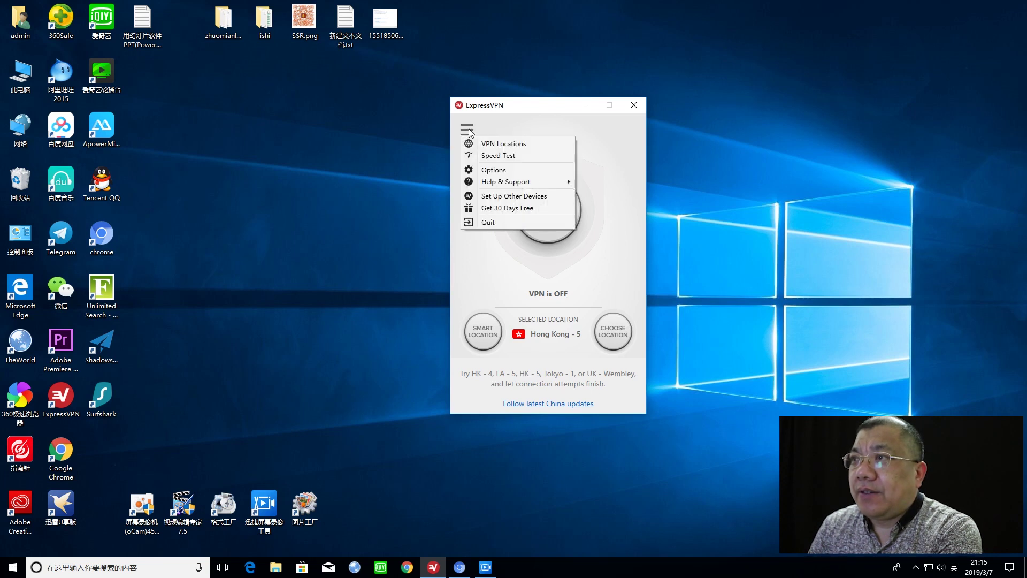
pyautogui.click(498, 170)
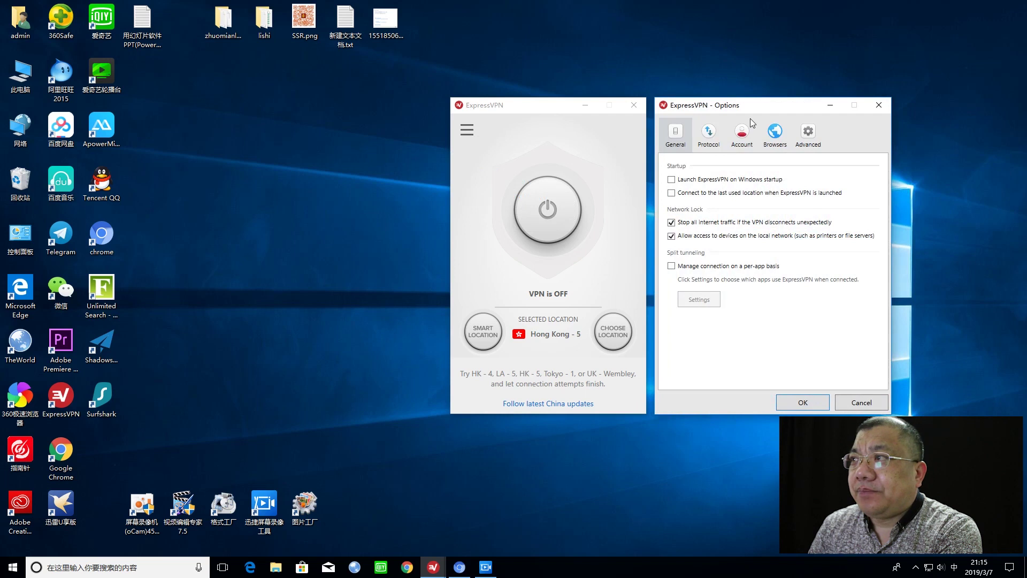
pyautogui.moveTo(786, 109); pyautogui.dragTo(378, 111)
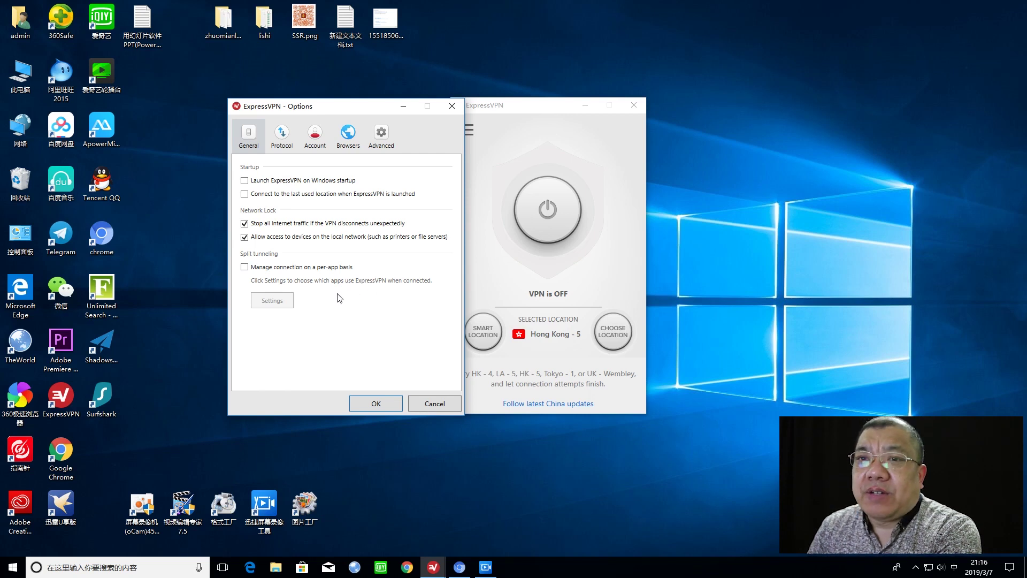
pyautogui.click(245, 268)
pyautogui.click(274, 301)
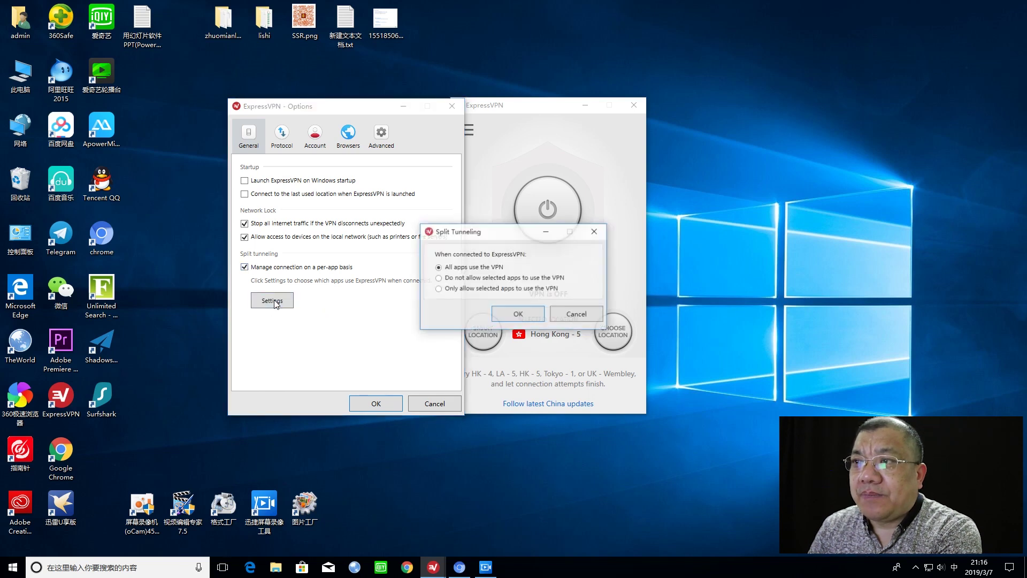
pyautogui.moveTo(531, 239); pyautogui.dragTo(407, 202)
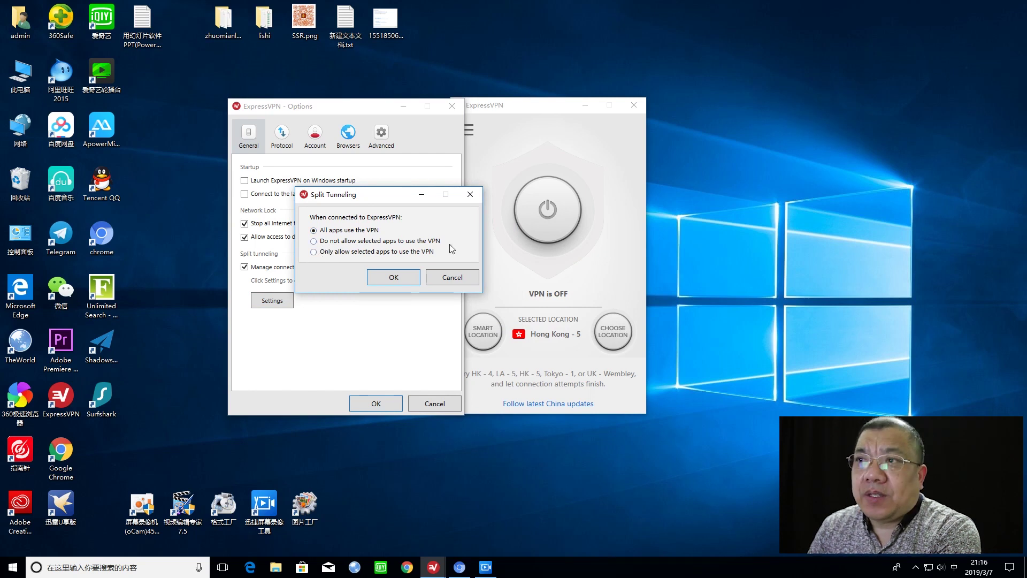
# Set split tunneling to only allow selected apps to use the VPN, and remove Google Chrome and Telegram Desktop from its list
pyautogui.click(314, 241)
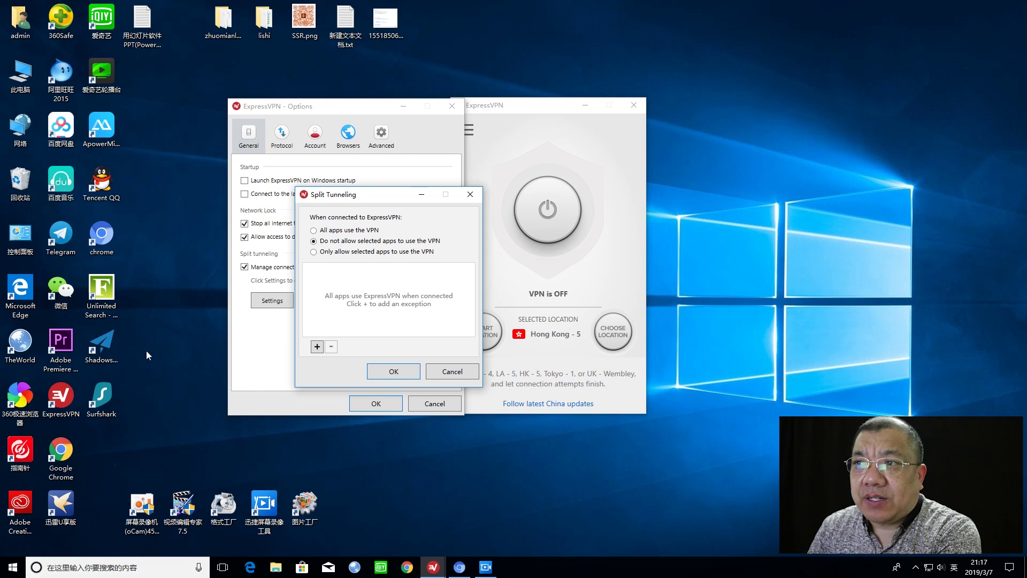
pyautogui.click(314, 252)
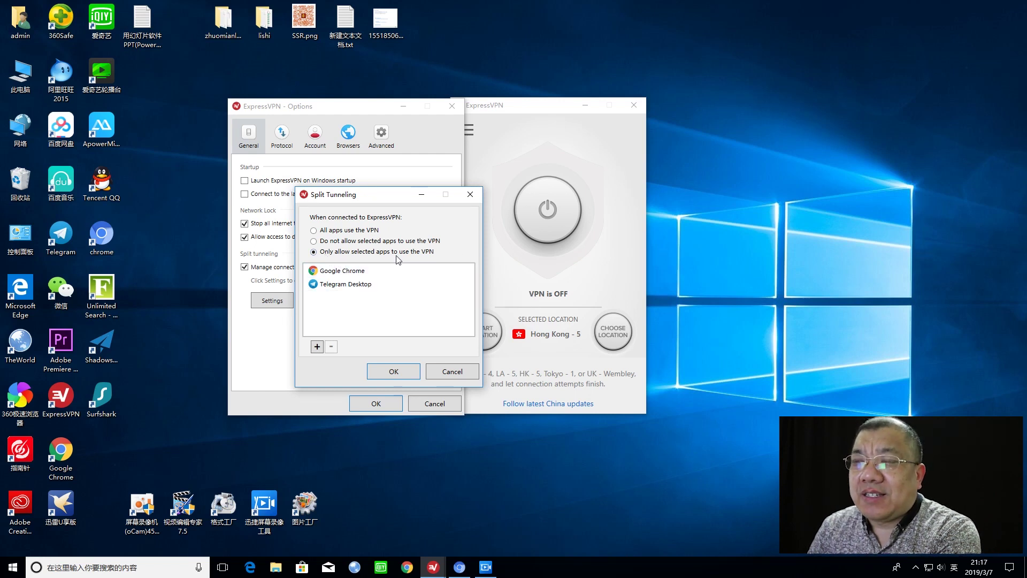
pyautogui.click(329, 271)
pyautogui.click(332, 347)
pyautogui.click(342, 271)
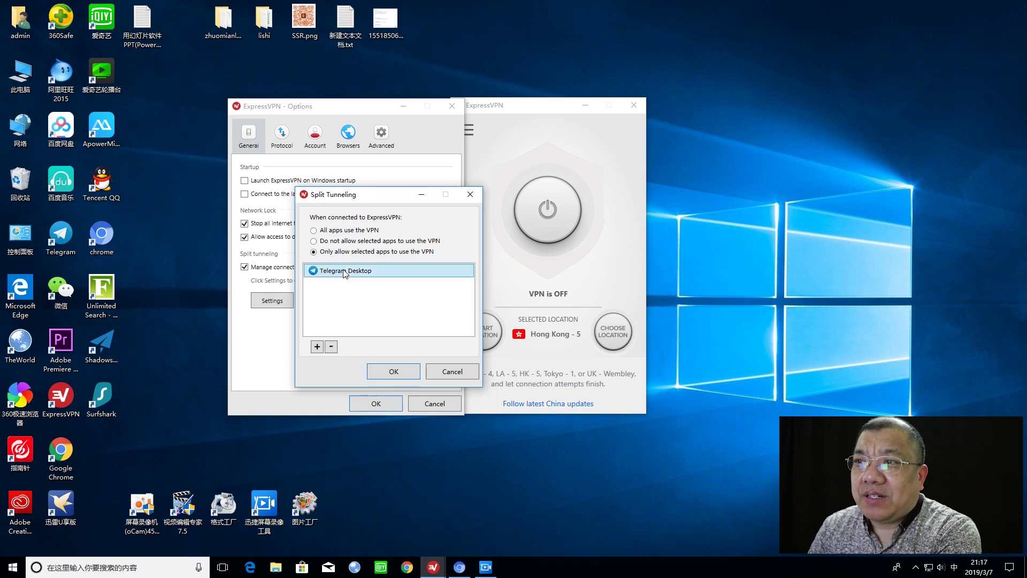
pyautogui.click(331, 347)
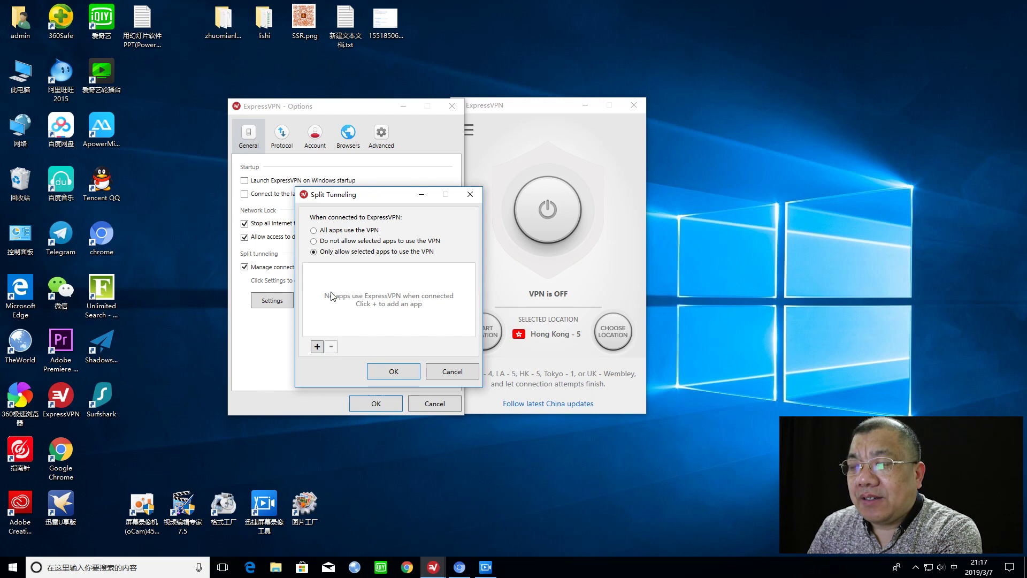
# Open the split tunneling app selection and add the Google Chrome shortcut from the desktop as another app
pyautogui.click(316, 347)
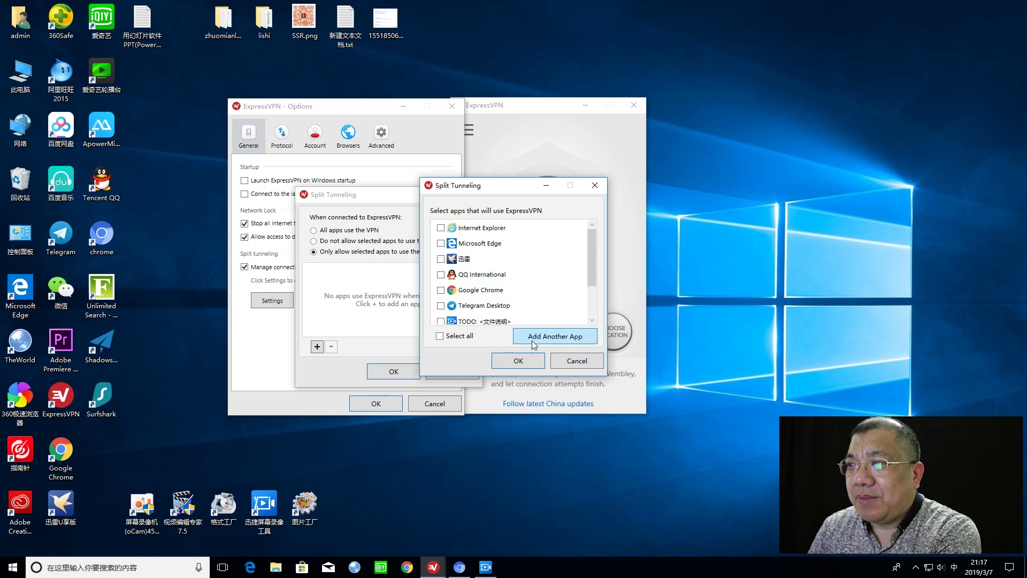
pyautogui.click(562, 337)
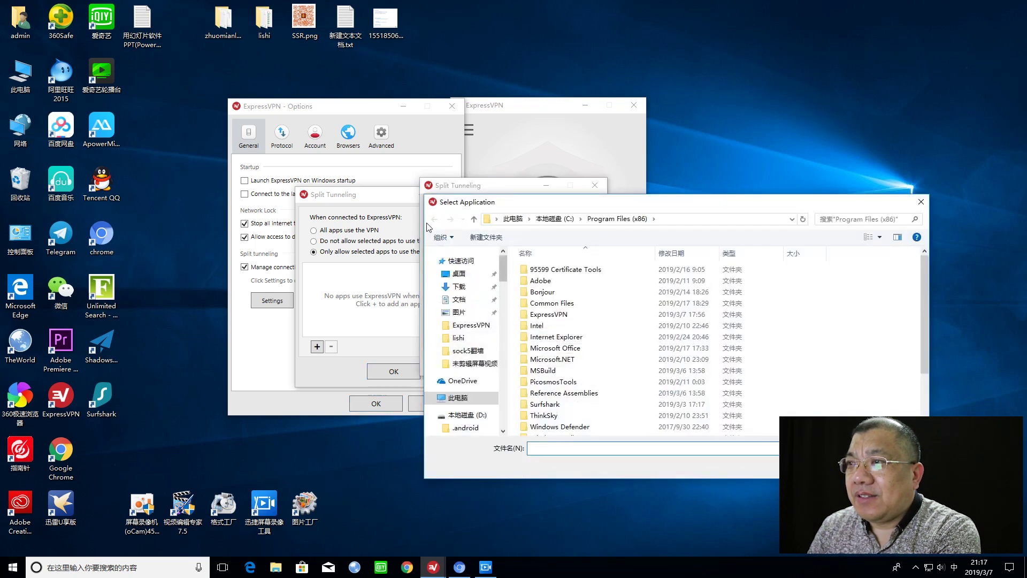
pyautogui.click(456, 274)
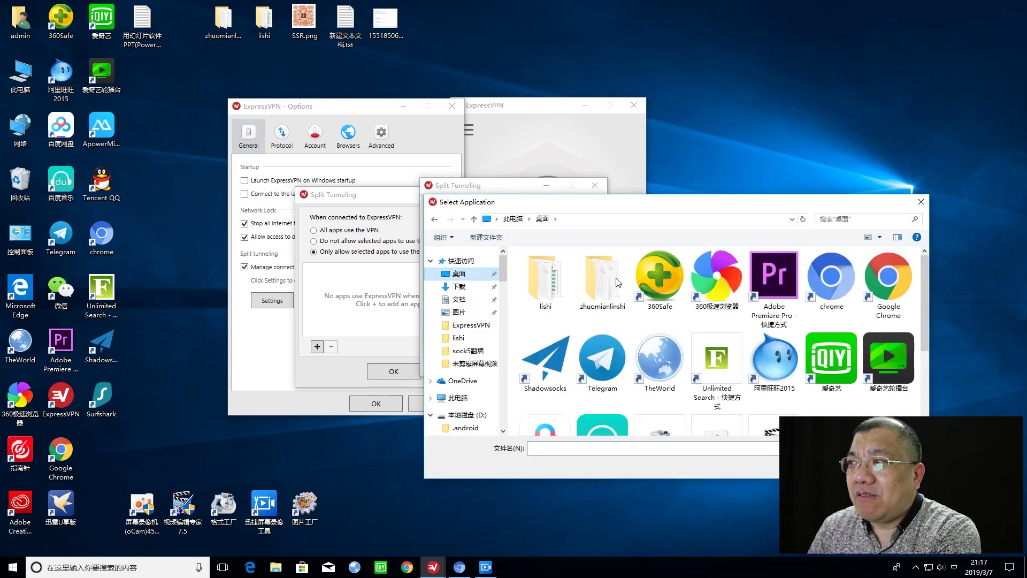
pyautogui.click(894, 279)
pyautogui.press('Return')
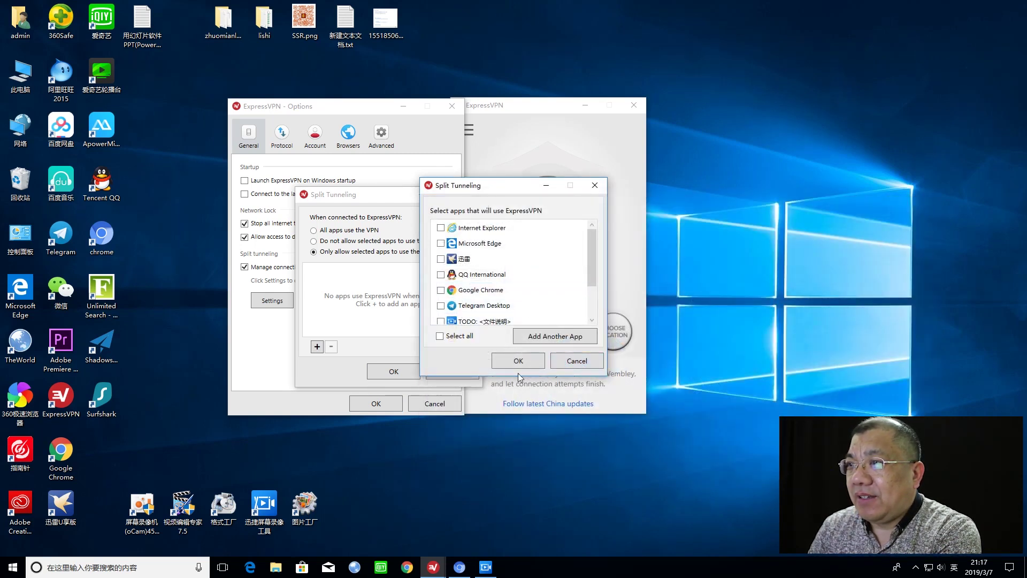
# Add the Telegram shortcut from the desktop as another selectable app
pyautogui.click(548, 336)
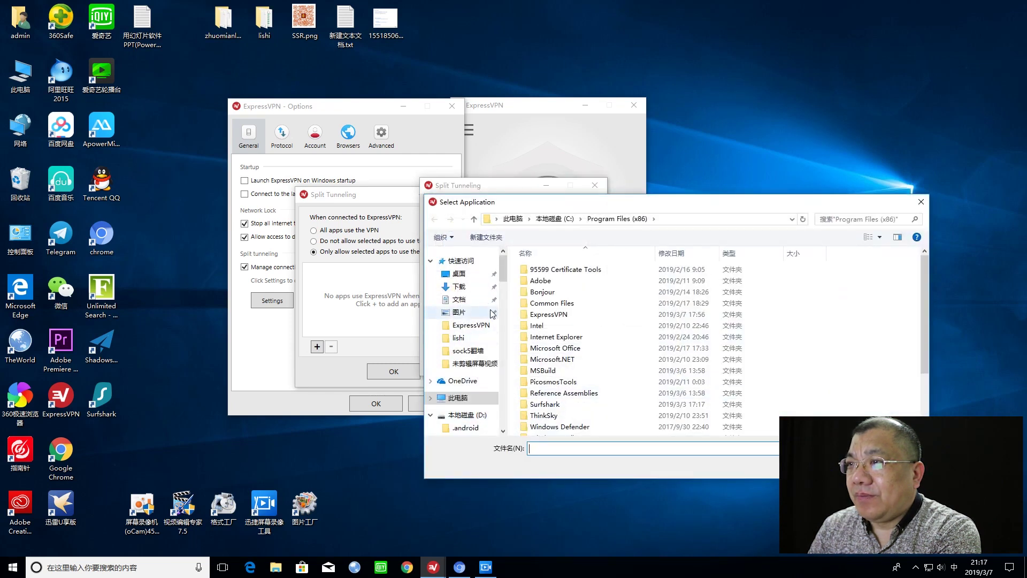
pyautogui.click(459, 274)
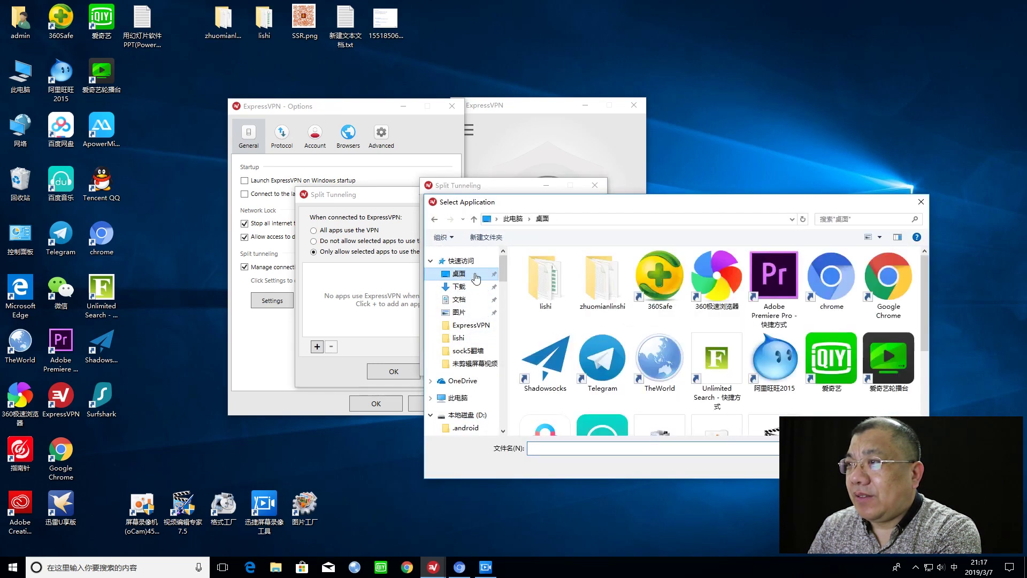
pyautogui.click(603, 371)
pyautogui.press('Return')
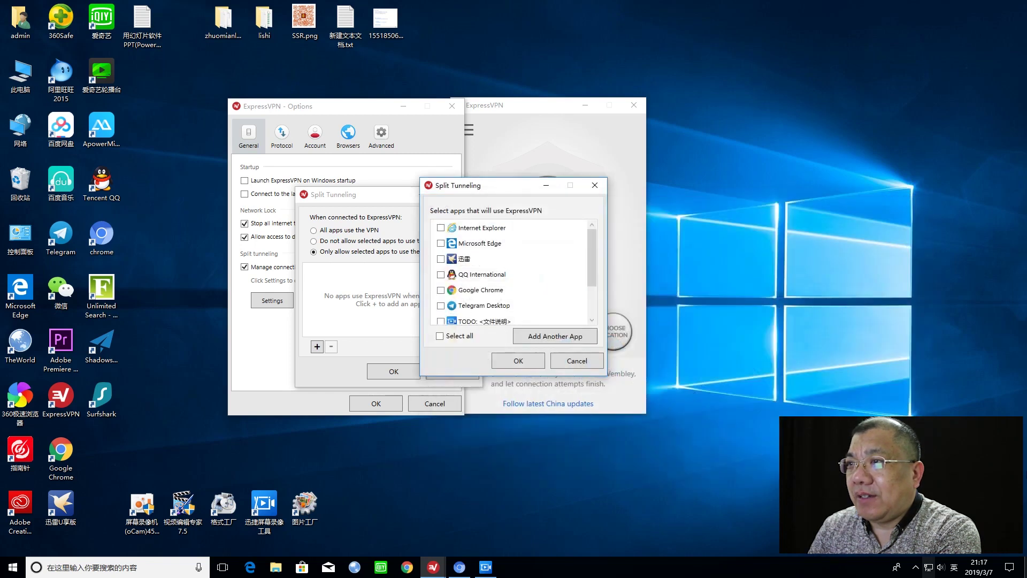
# Select Google Chrome and Telegram Desktop as the apps that will use ExpressVPN, and save the split tunneling settings and options
pyautogui.scroll(-3, 590, 271)
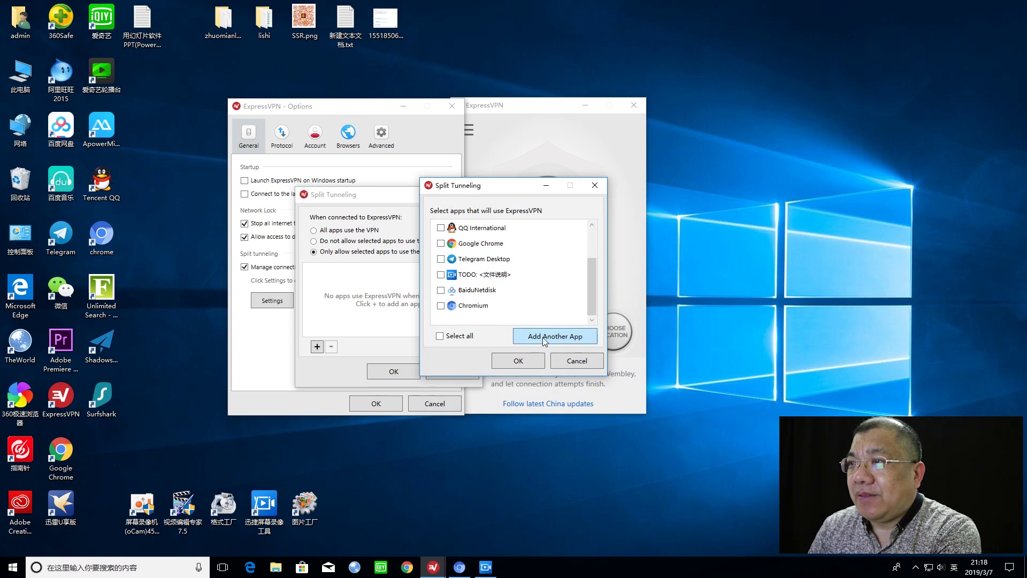
pyautogui.click(527, 340)
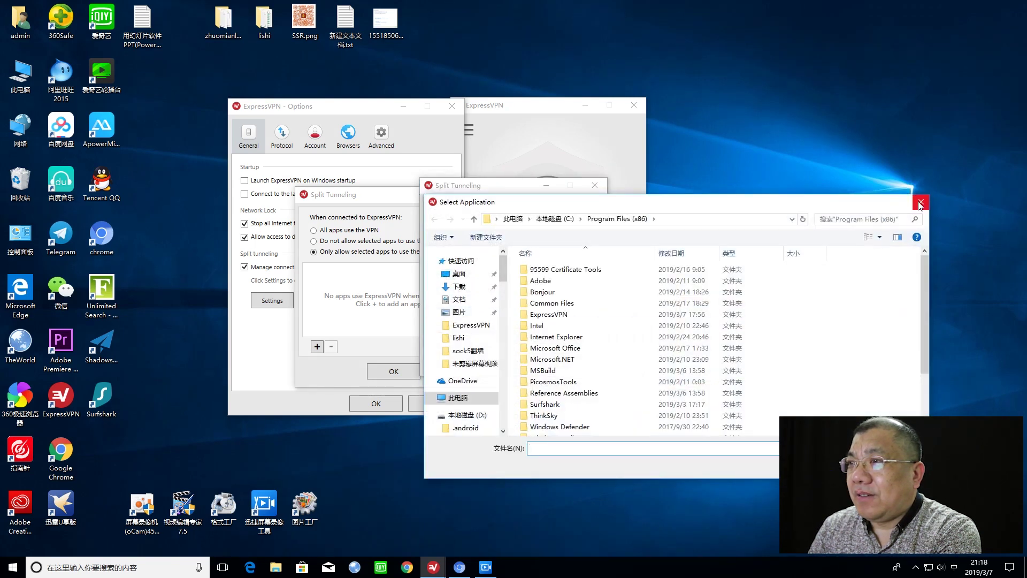
pyautogui.click(920, 204)
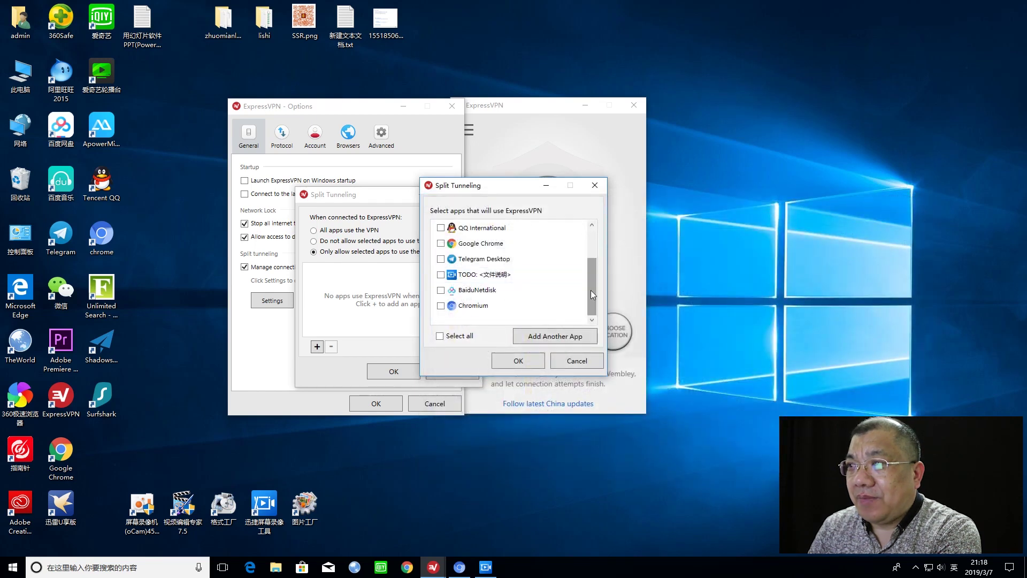
pyautogui.scroll(2, 590, 290)
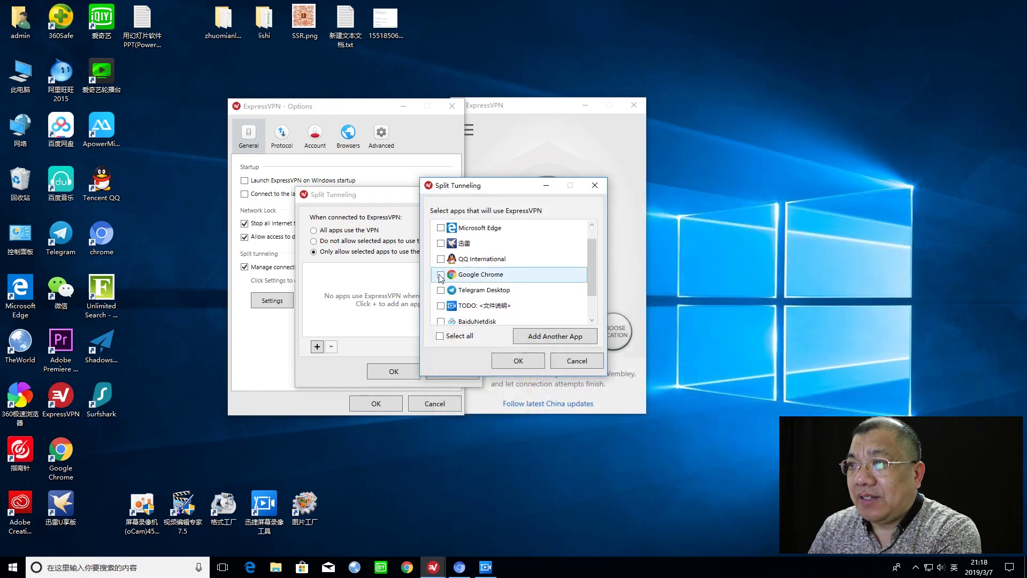
pyautogui.click(441, 276)
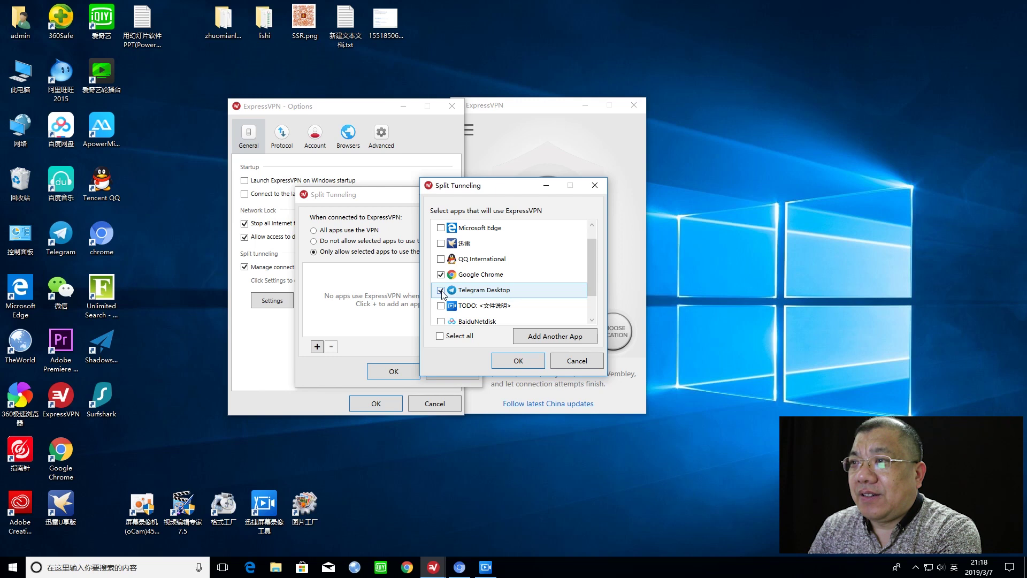
pyautogui.click(518, 361)
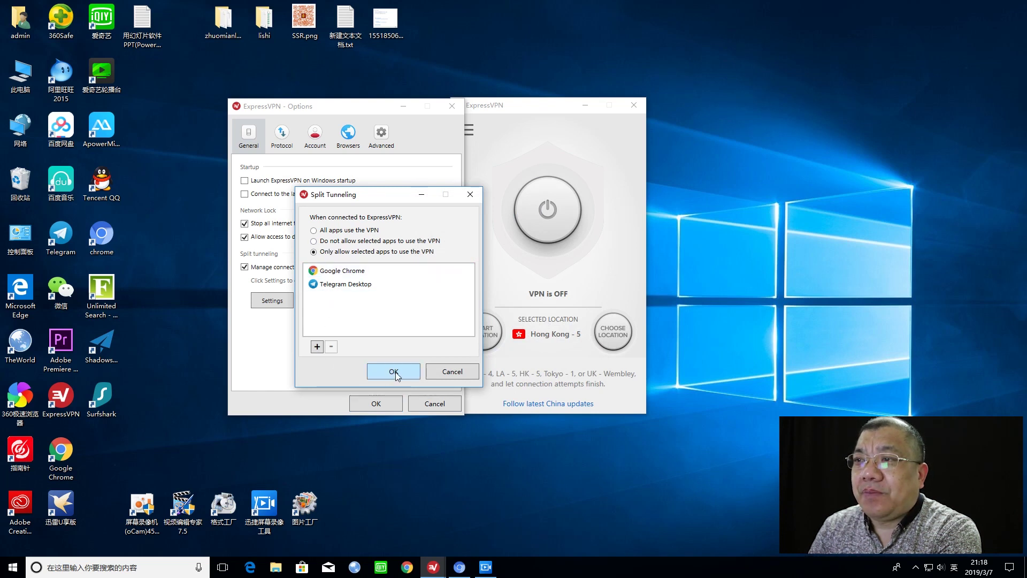
pyautogui.click(339, 288)
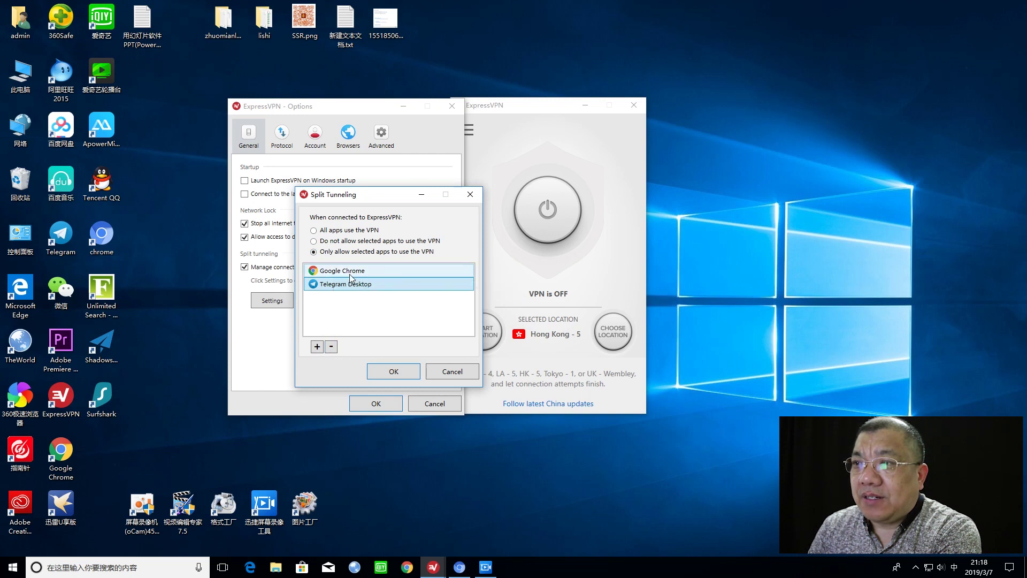
pyautogui.click(392, 371)
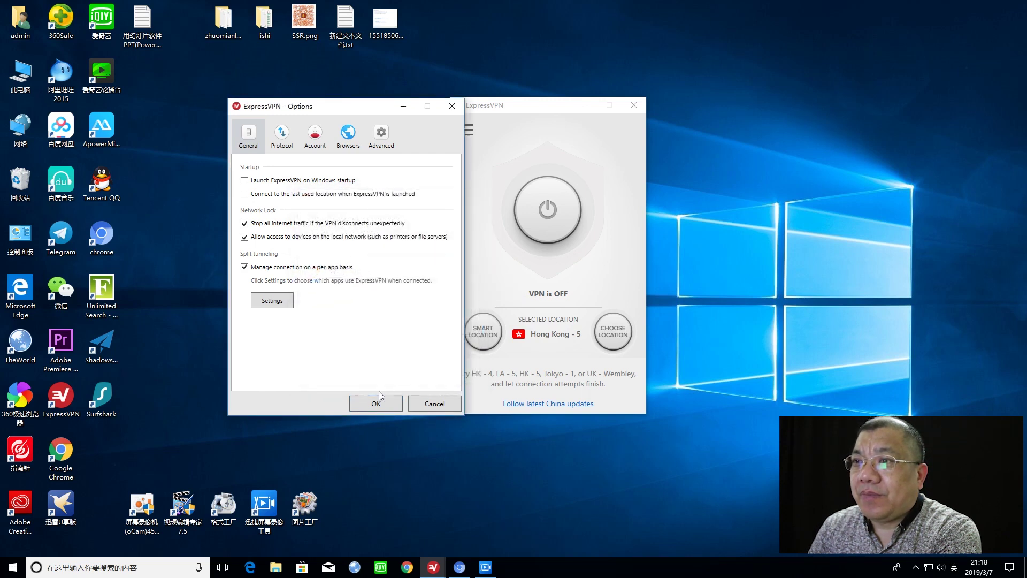
pyautogui.click(375, 404)
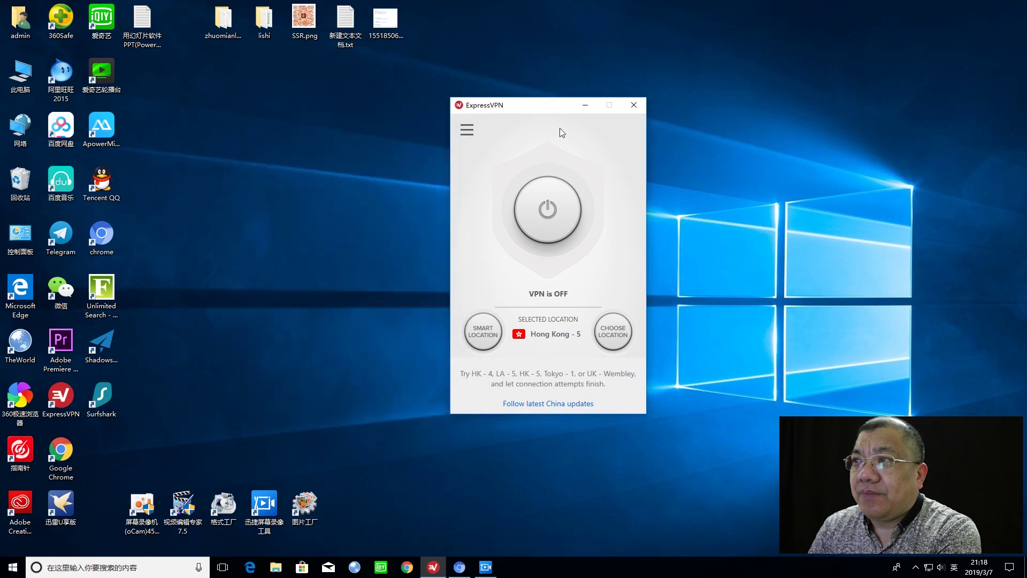
# Move the ExpressVPN window aside and turn on the VPN connection to Hong Kong - 5
pyautogui.moveTo(550, 111); pyautogui.dragTo(787, 103)
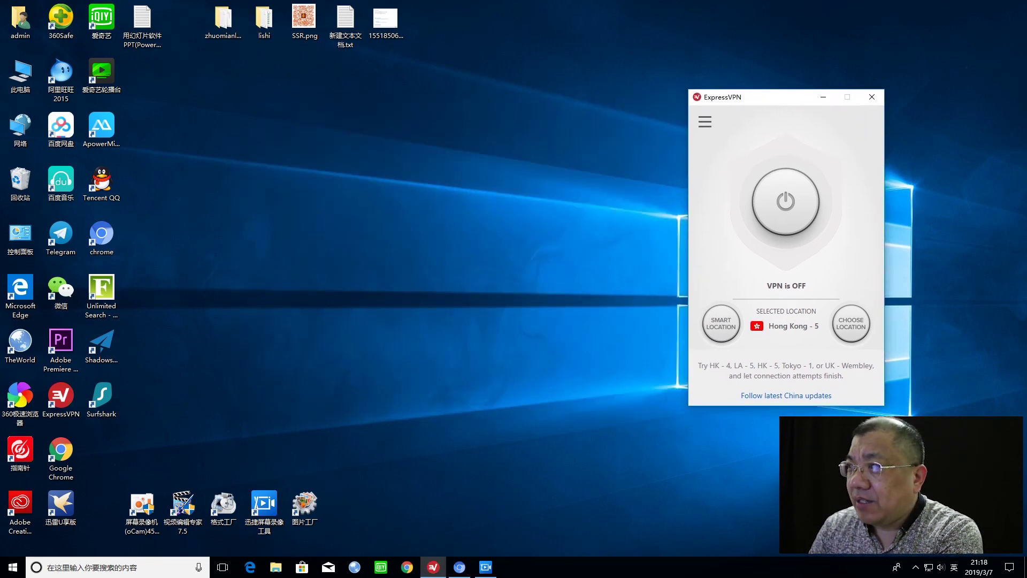
pyautogui.click(794, 207)
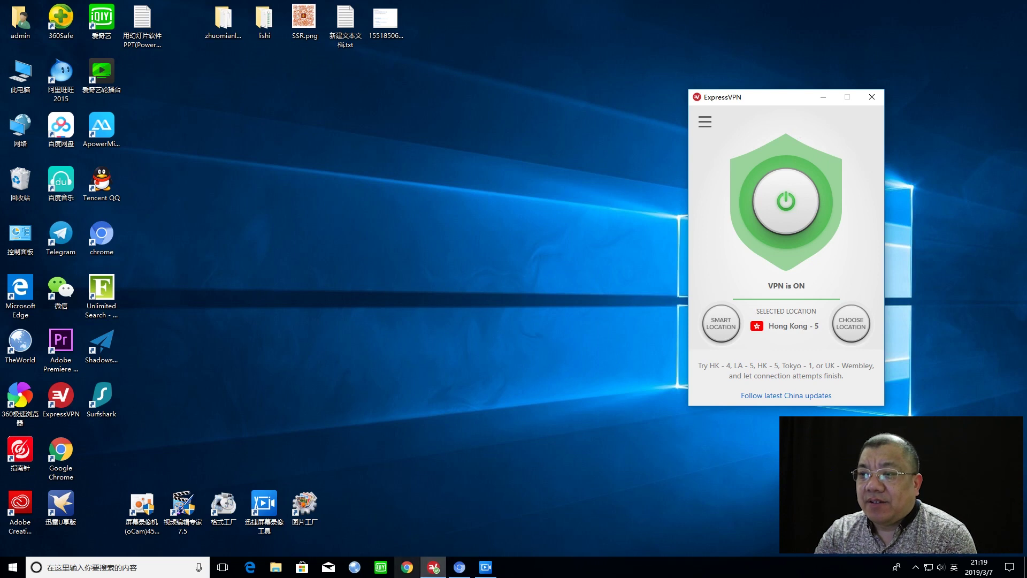
# Switch to Microsoft Edge, load ip.cn to check the browser's IP address and location, and bring the ExpressVPN window forward
pyautogui.click(251, 567)
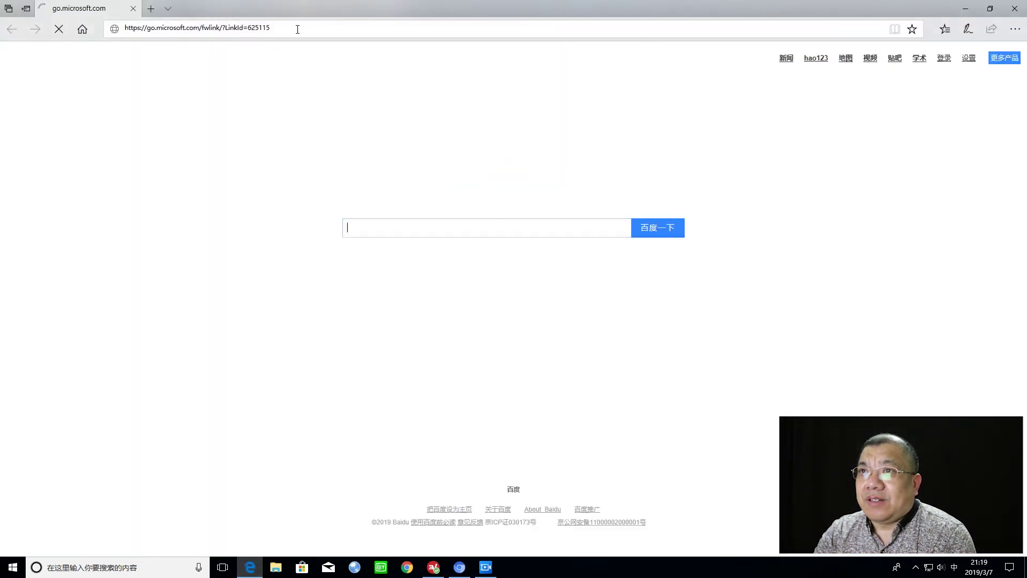
pyautogui.click(298, 29)
pyautogui.write('ip.cn/')
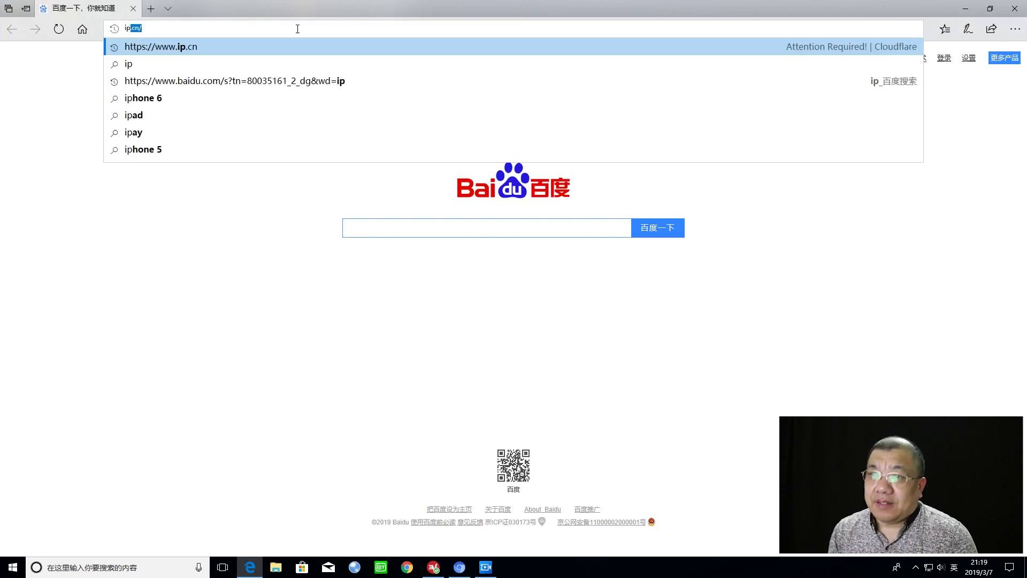
pyautogui.press('Return')
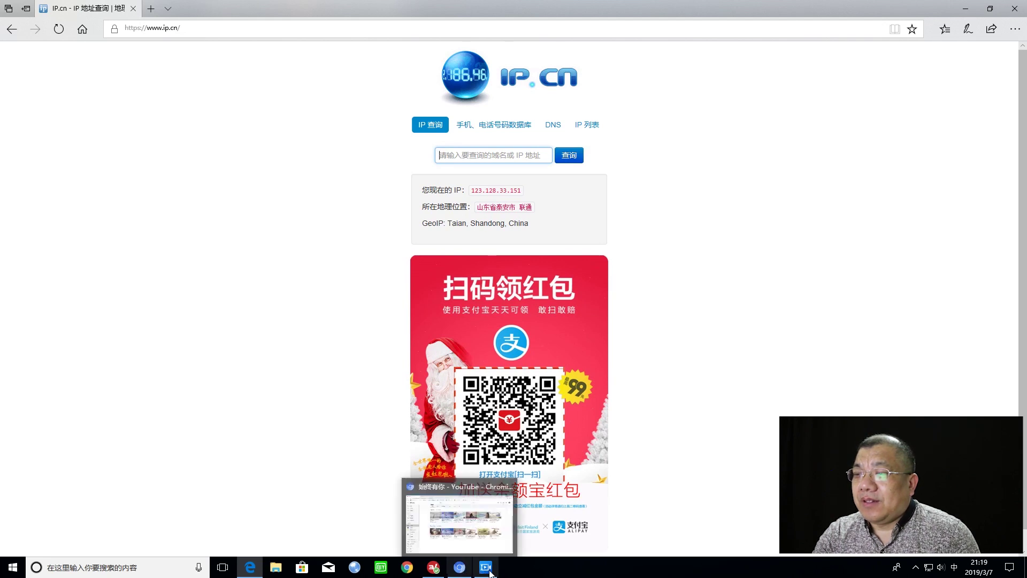
pyautogui.click(434, 567)
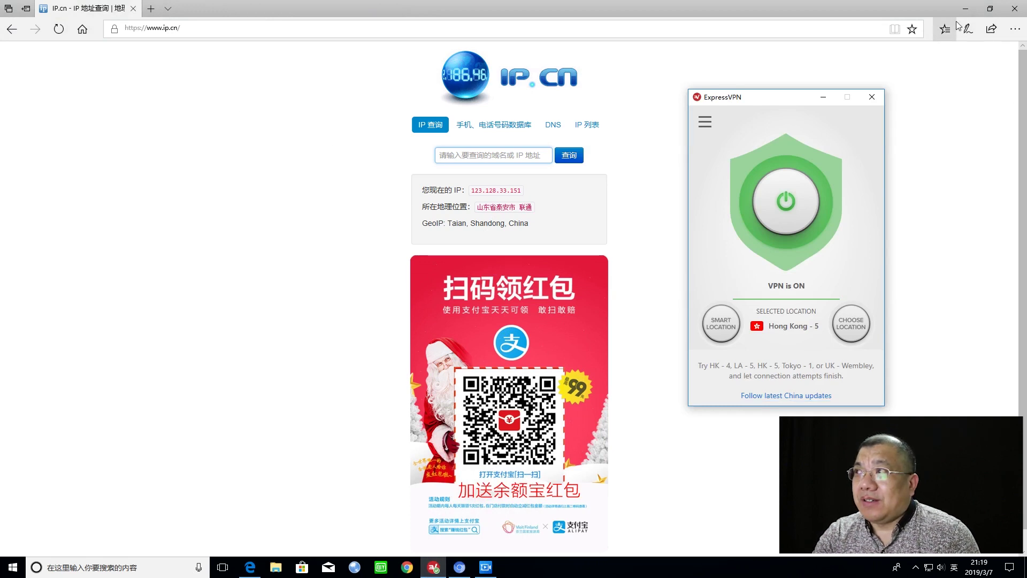
# Minimize Microsoft Edge, switch to Google Chrome, search for "ip", and open the whoer.net result to check Chrome's IP address and location
pyautogui.click(250, 568)
pyautogui.click(252, 569)
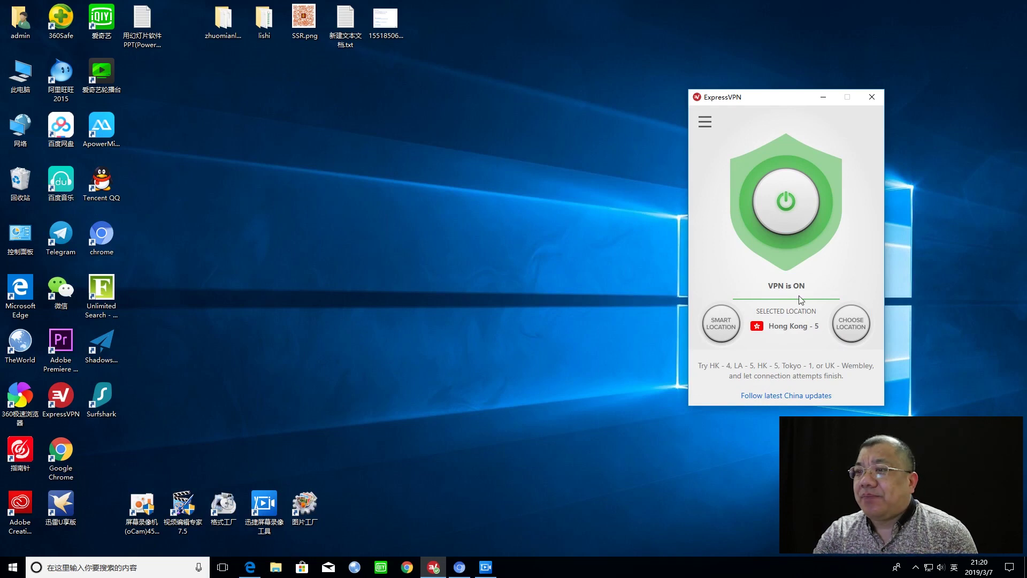
pyautogui.click(408, 568)
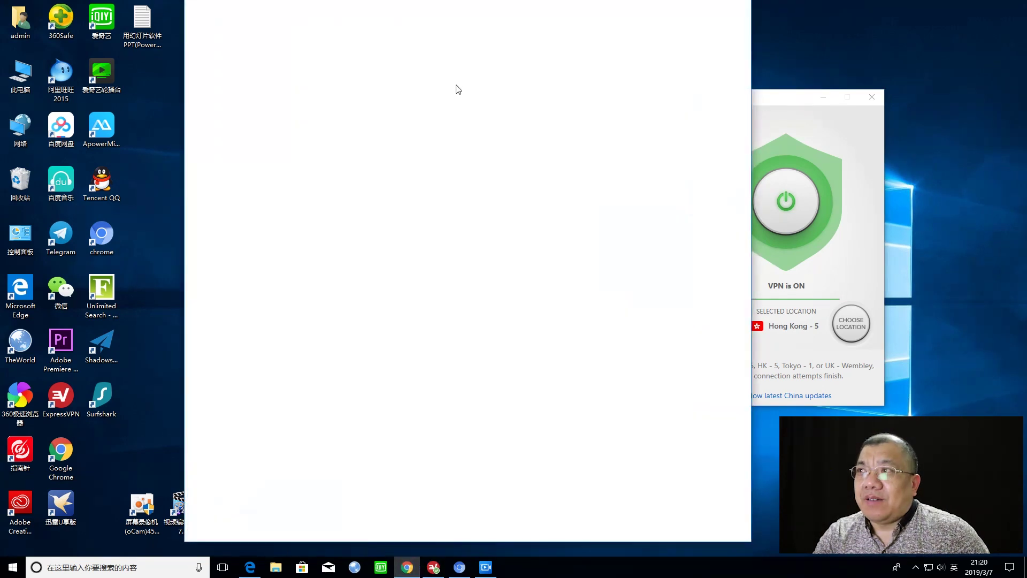
pyautogui.click(399, 31)
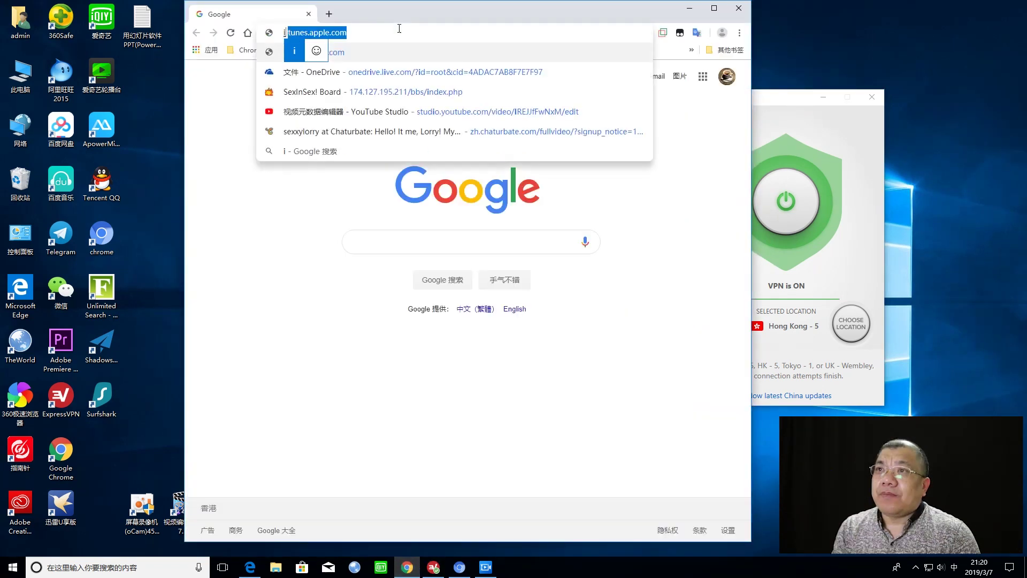
pyautogui.write('ip')
pyautogui.press('Return')
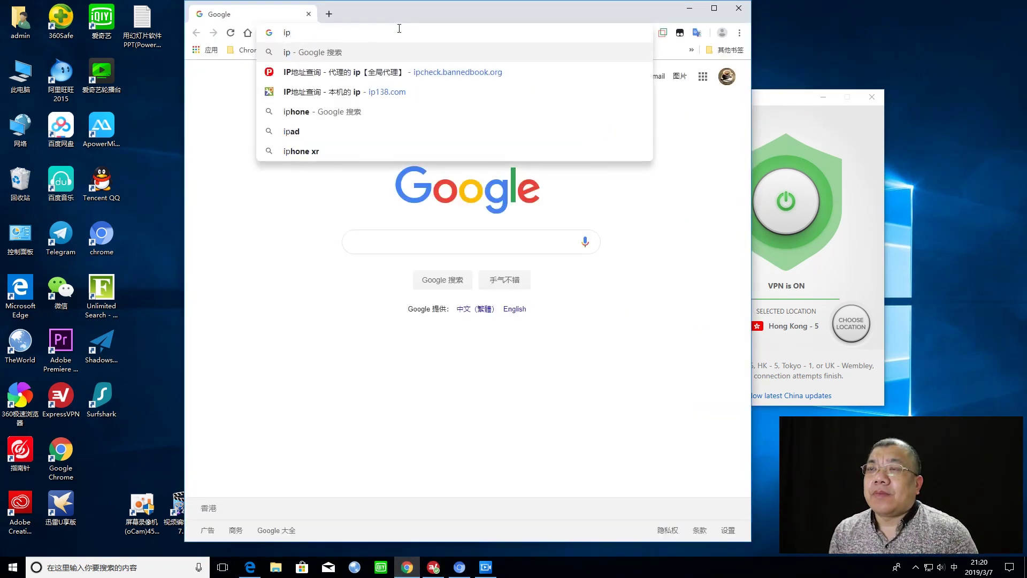
pyautogui.press('Return')
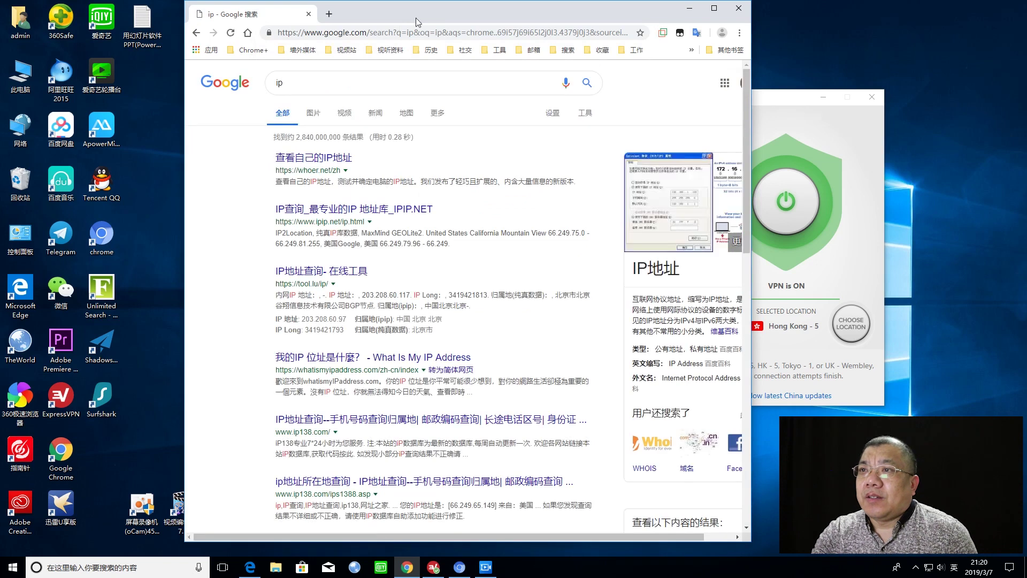
pyautogui.click(297, 157)
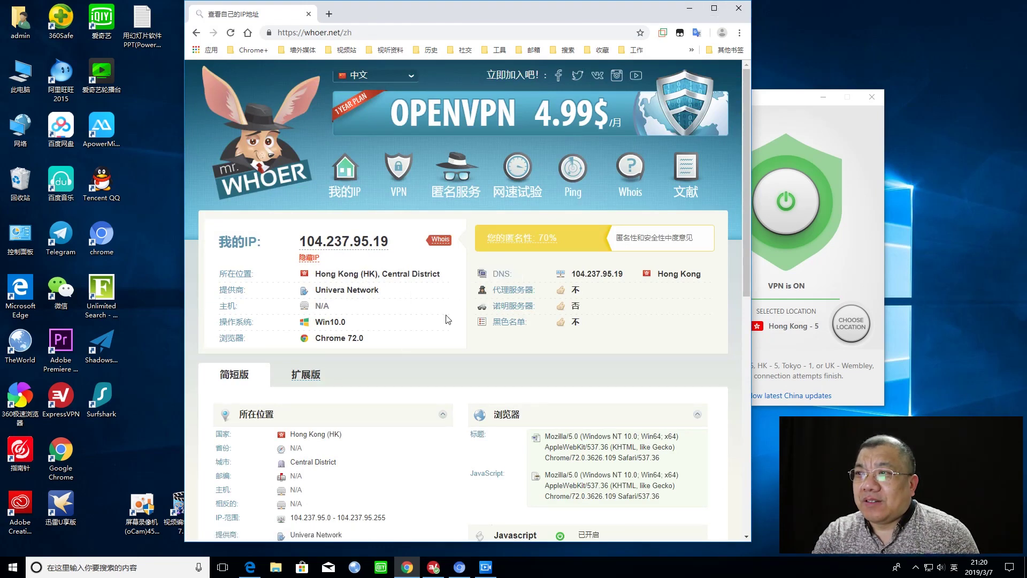
# Minimize Chrome, turn off the ExpressVPN connection, and minimize its window
pyautogui.click(690, 8)
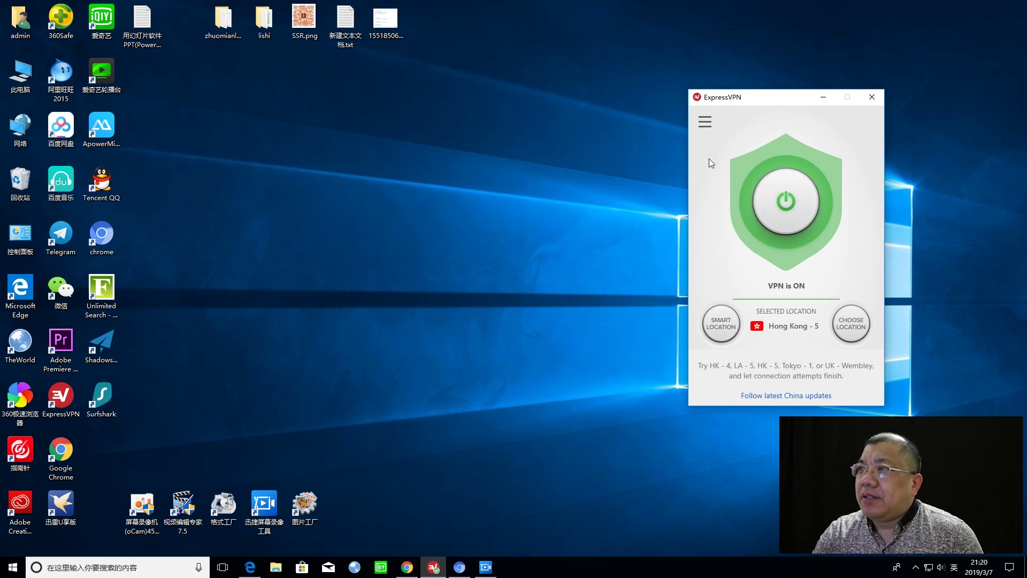
pyautogui.click(795, 194)
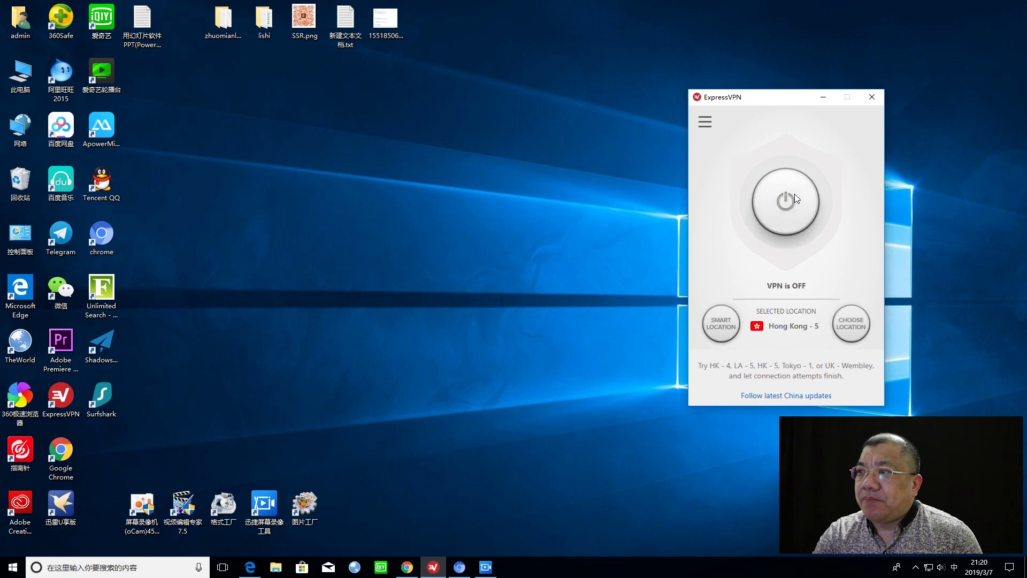
pyautogui.click(824, 97)
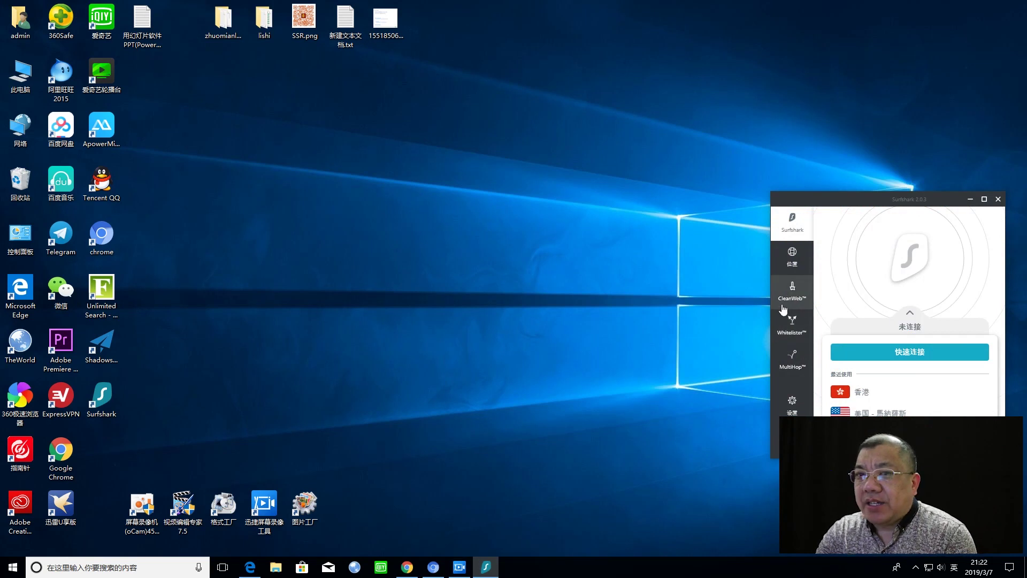
# In Surfshark's Whitelister, review the apps allowed to bypass the VPN and the file picker for adding another app
pyautogui.click(792, 338)
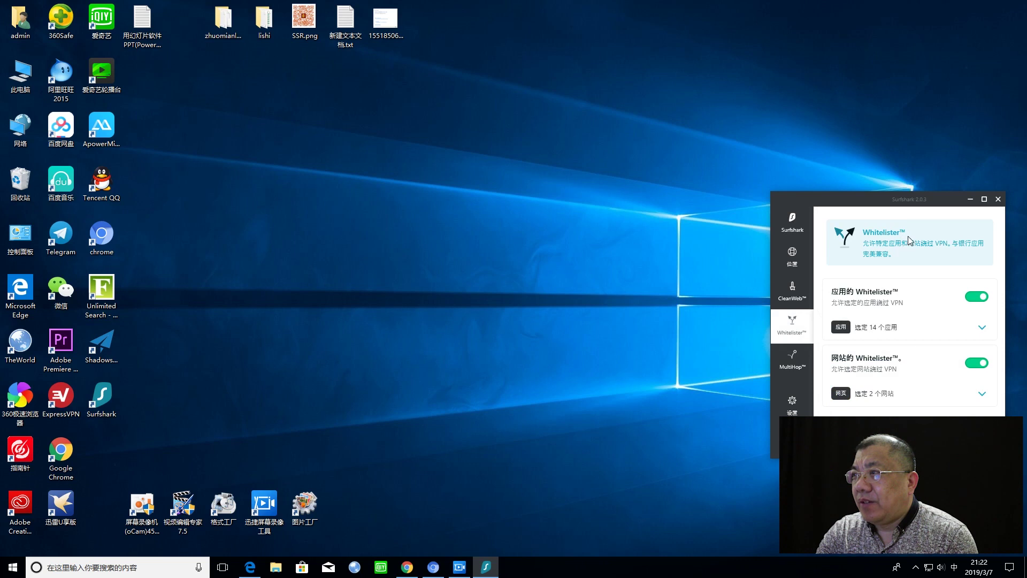
pyautogui.moveTo(937, 199); pyautogui.dragTo(739, 172)
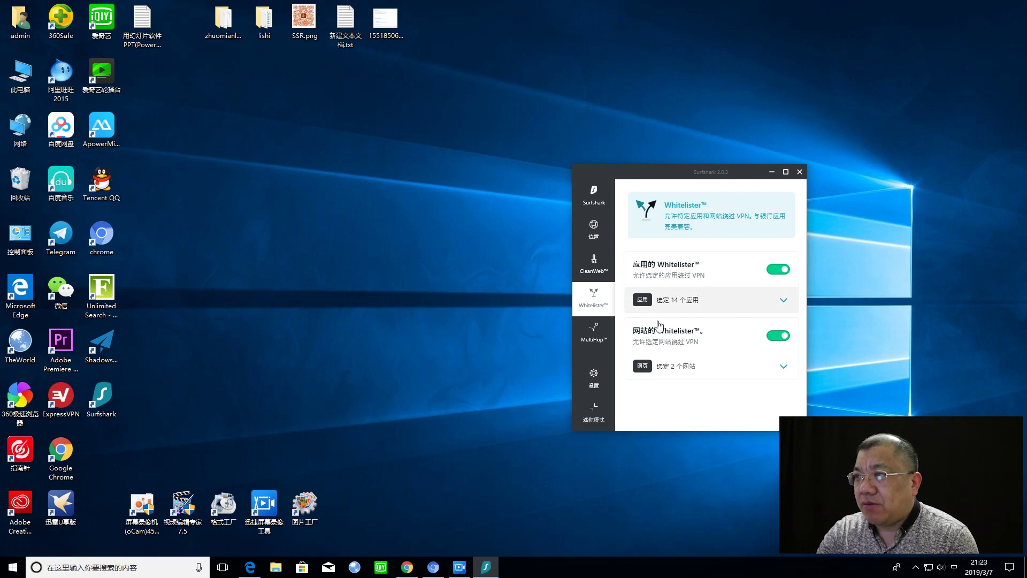
pyautogui.click(785, 301)
pyautogui.moveTo(802, 231); pyautogui.dragTo(795, 402)
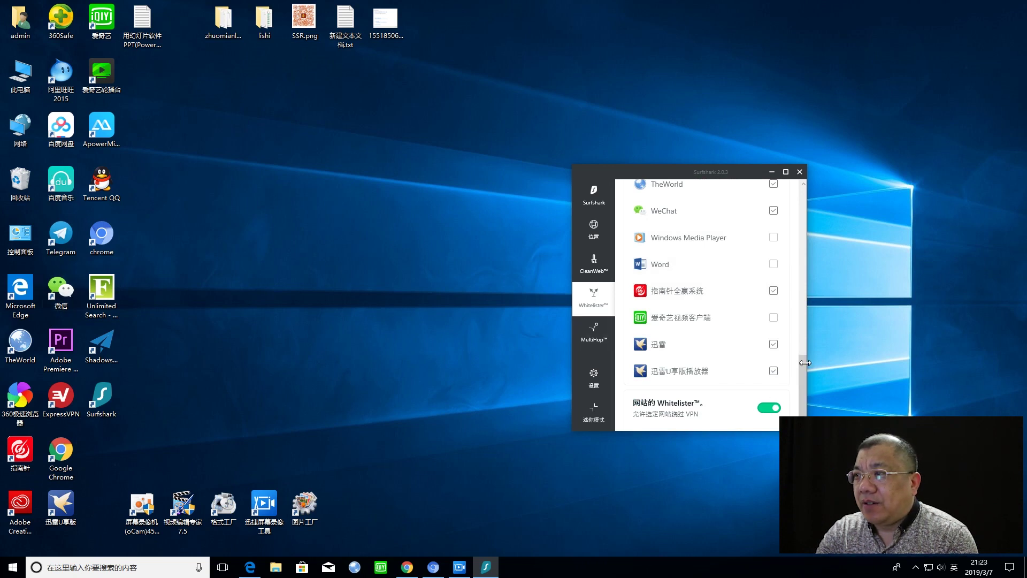
pyautogui.moveTo(800, 367); pyautogui.dragTo(799, 213)
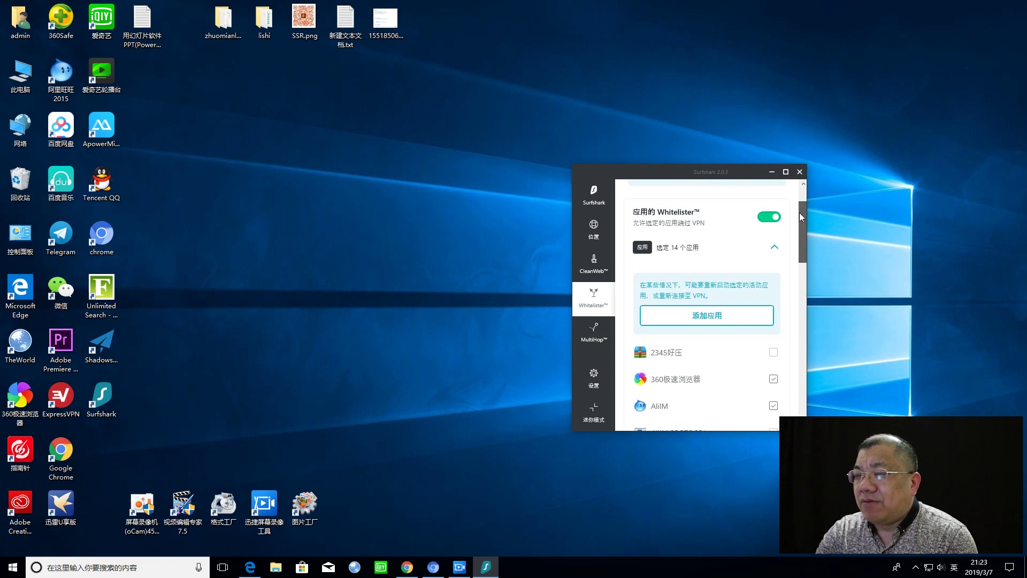
pyautogui.click(709, 316)
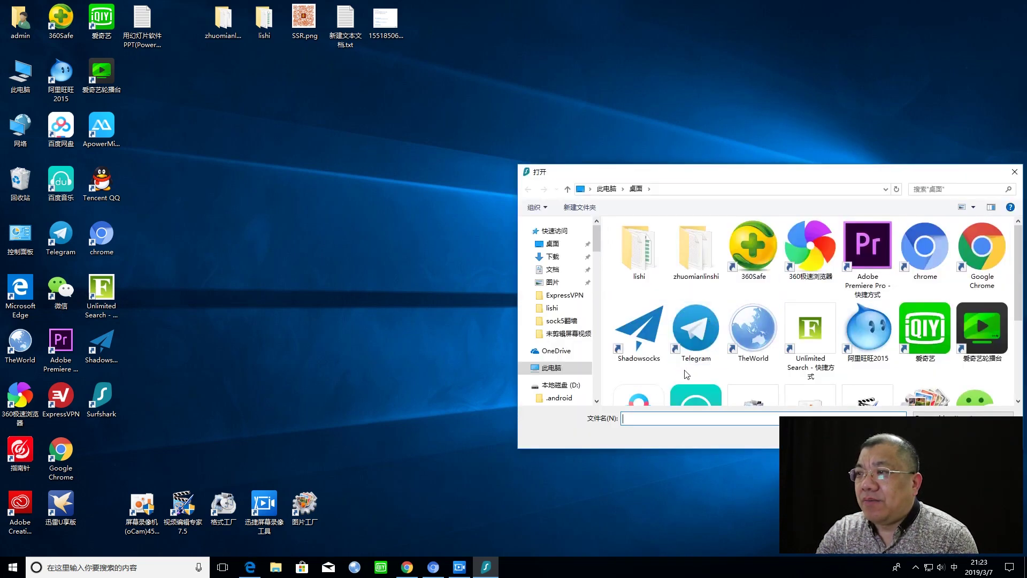
pyautogui.click(1007, 172)
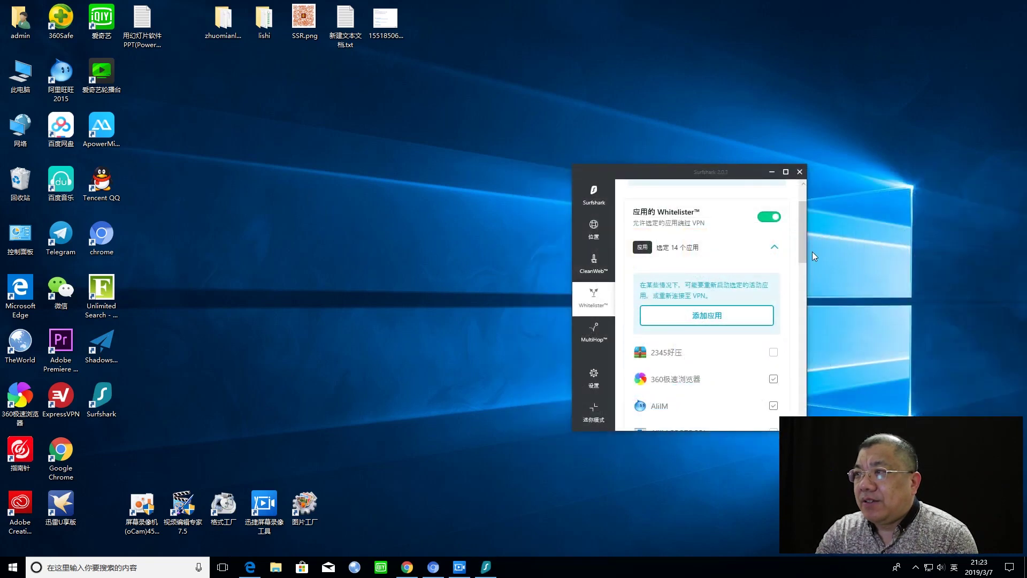
pyautogui.moveTo(805, 247); pyautogui.dragTo(805, 261)
pyautogui.scroll(-7, 799, 328)
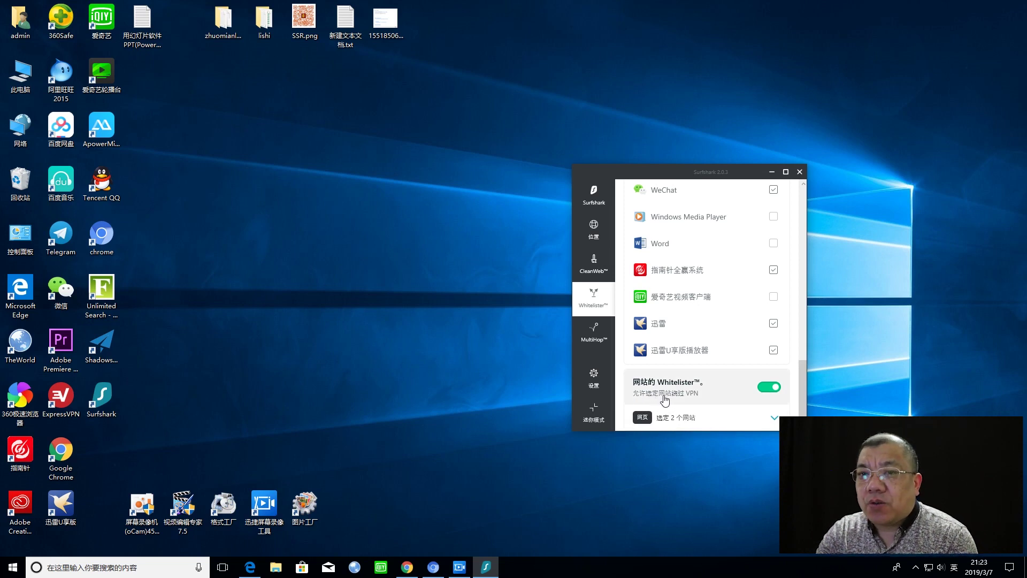
pyautogui.click(690, 416)
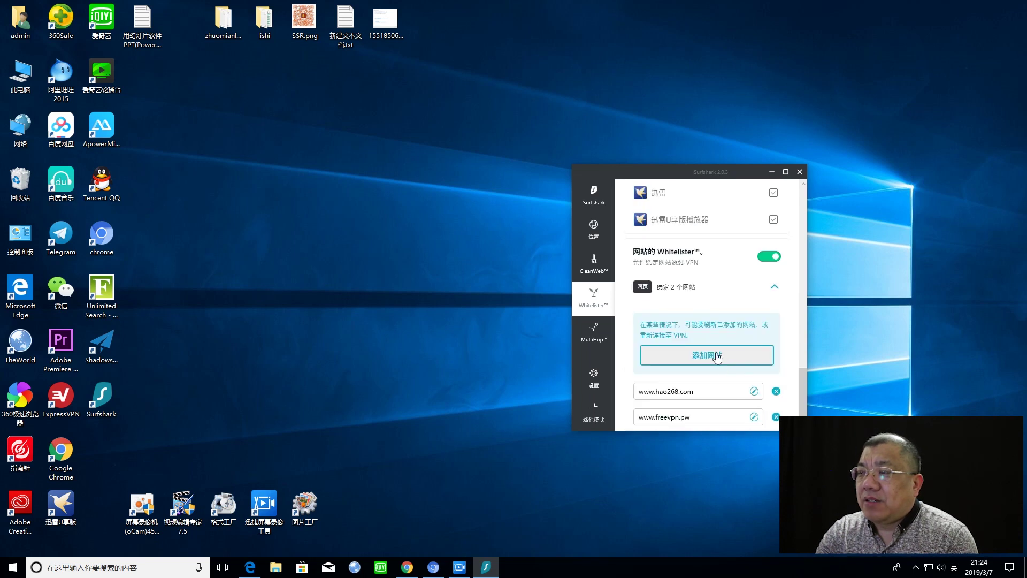
pyautogui.click(715, 360)
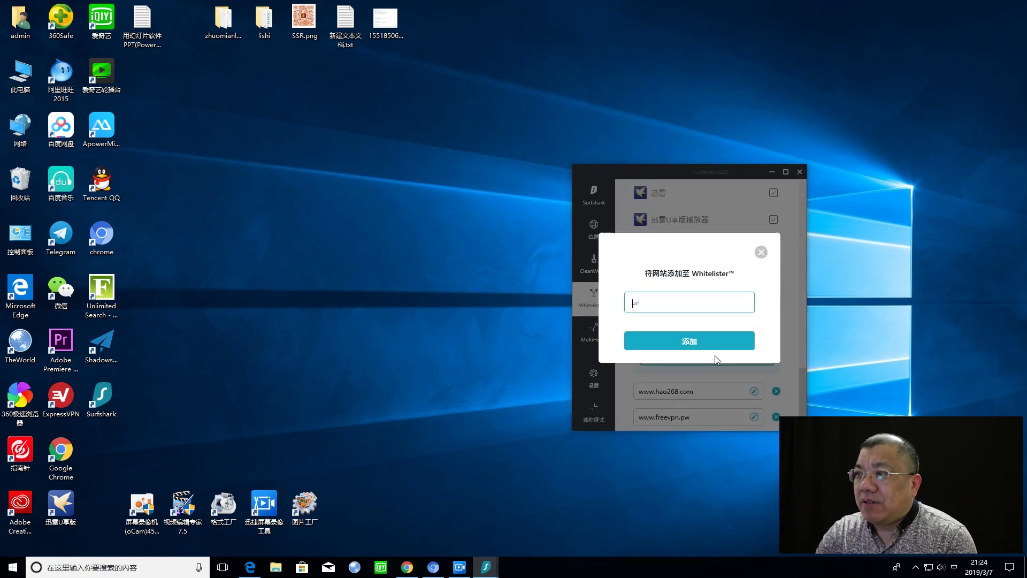
pyautogui.click(665, 305)
pyautogui.write('www.baidu.com')
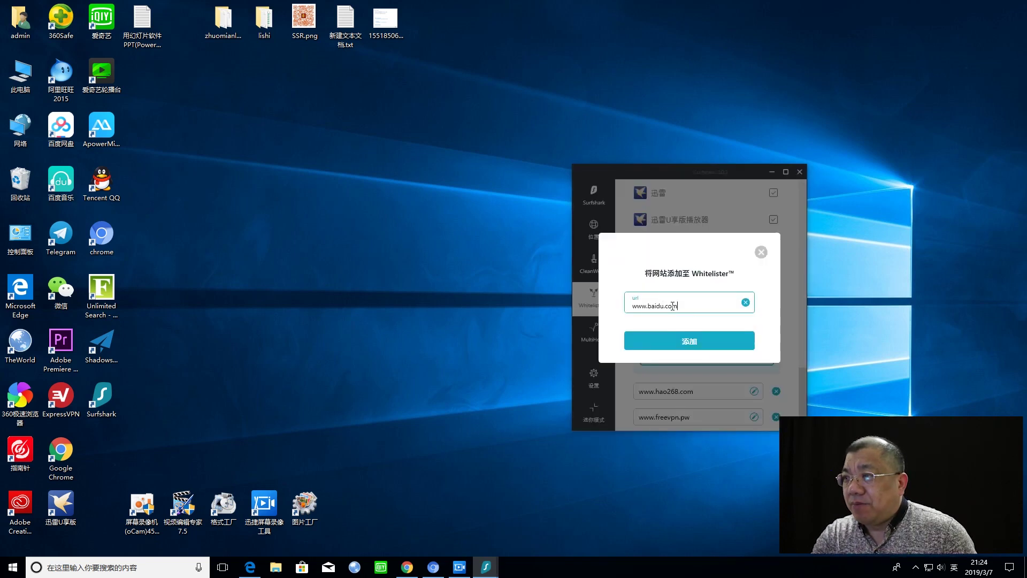
pyautogui.click(697, 343)
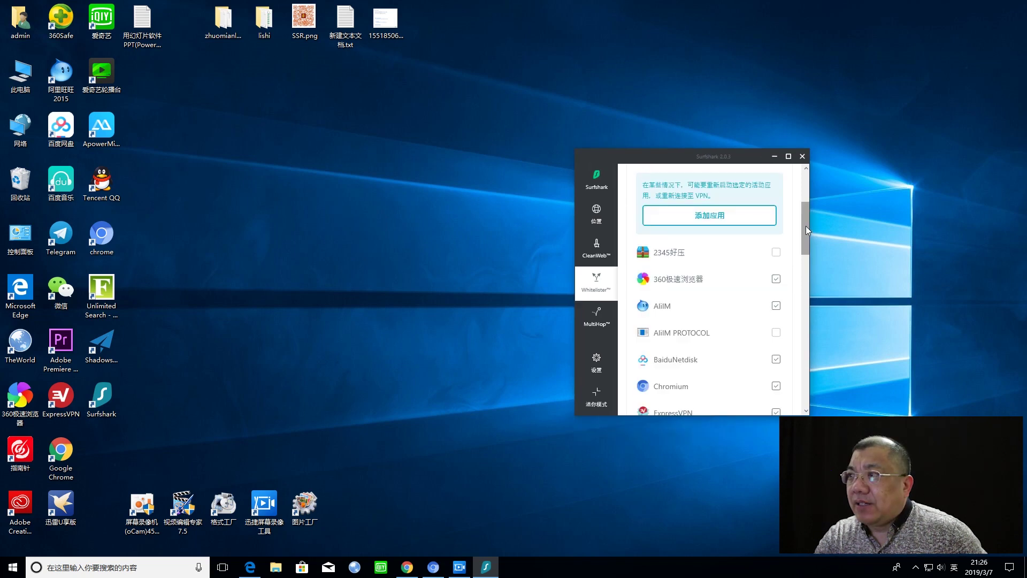
# Examine the Whitelister's app list again to see which browsers and programs are selected, including Google Chrome
pyautogui.scroll(3, 806, 226)
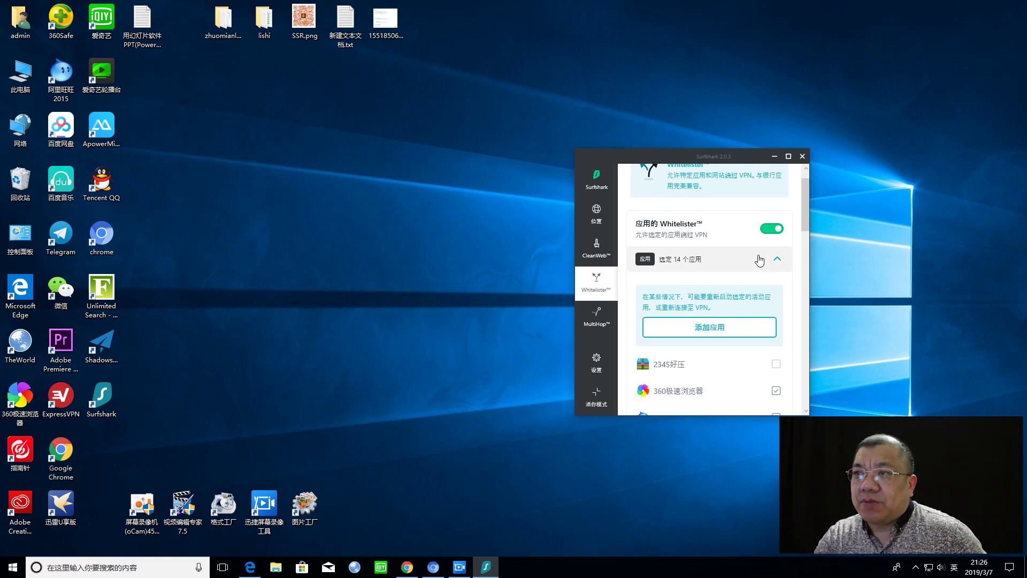
pyautogui.scroll(-5, 706, 321)
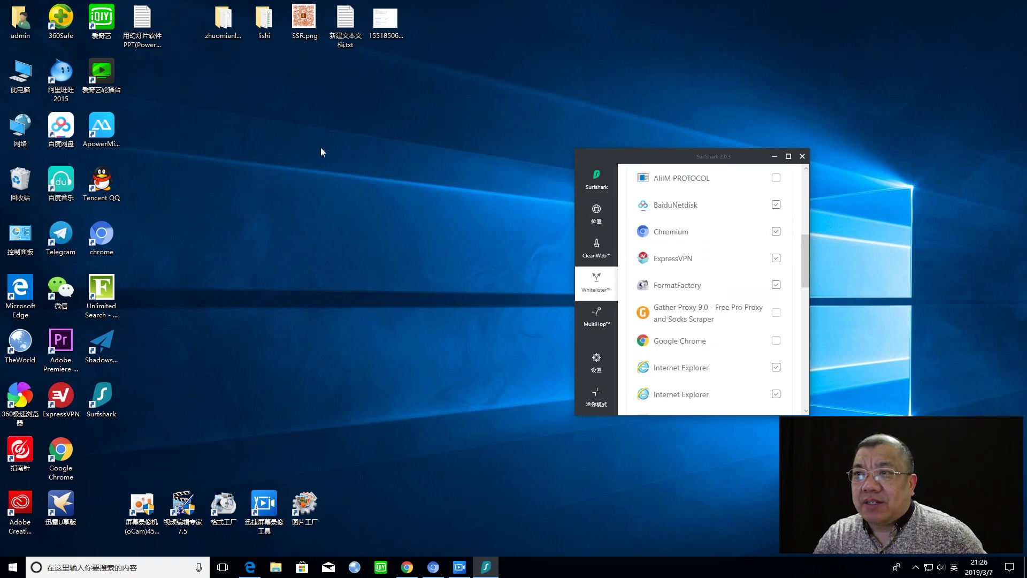